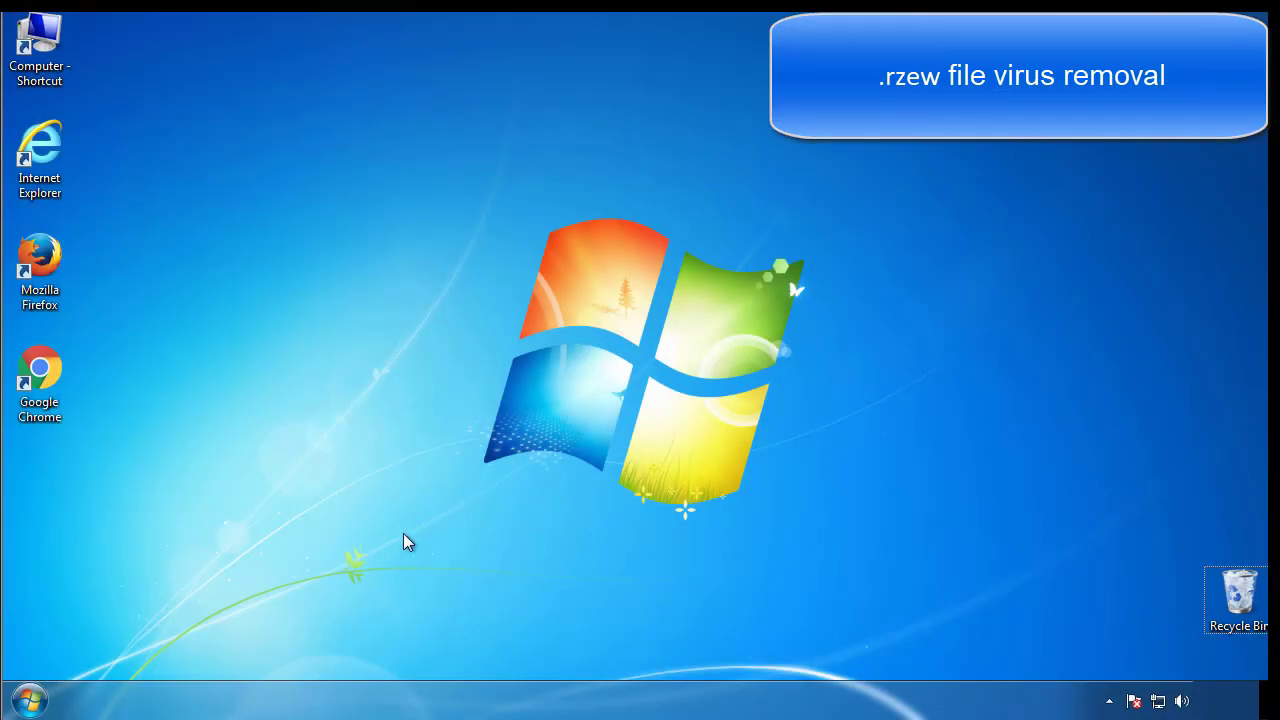
Use msconfig to enable Safe boot (Minimal) on the Boot tab and restart into Safe Mode
click(30, 700)
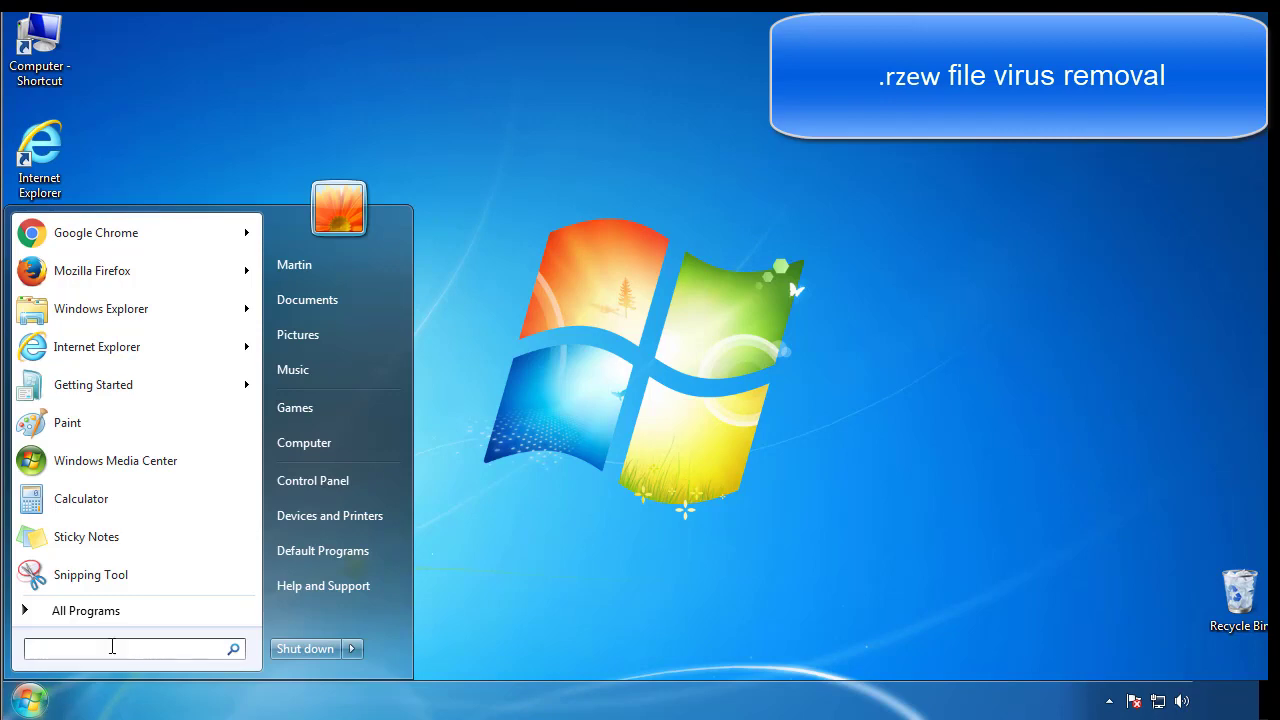
text(msconfig)
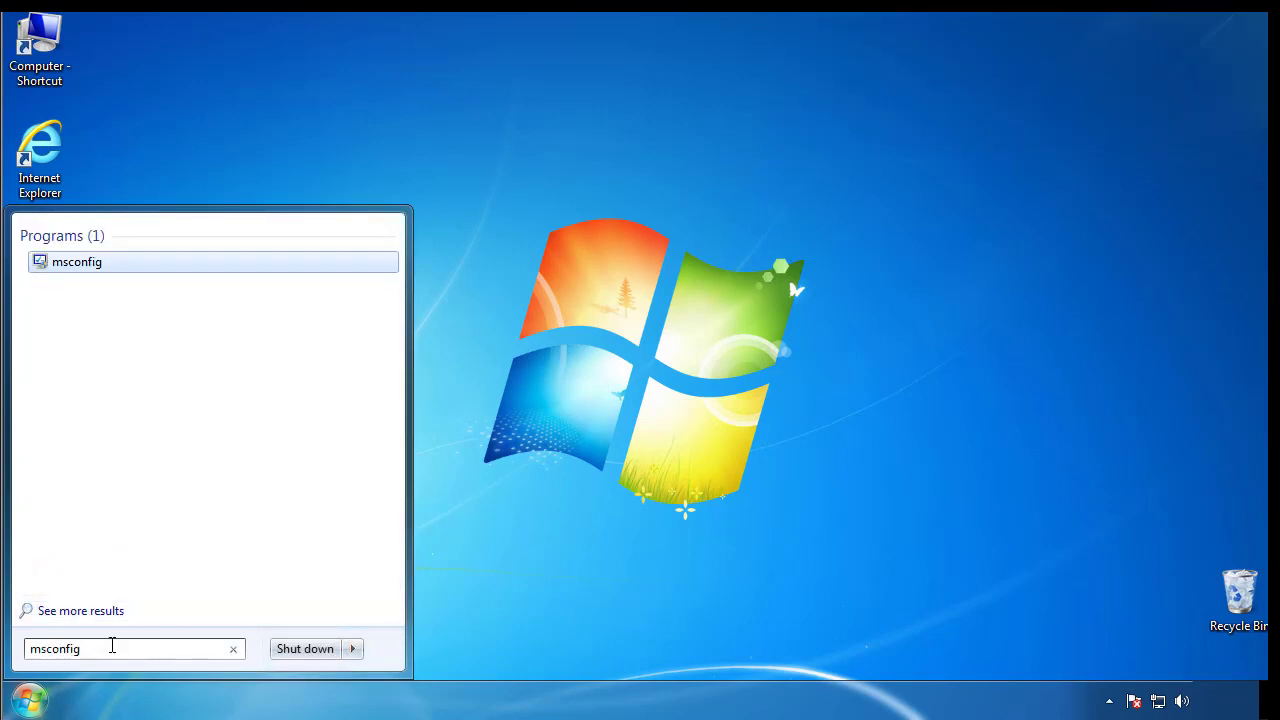
key(Return)
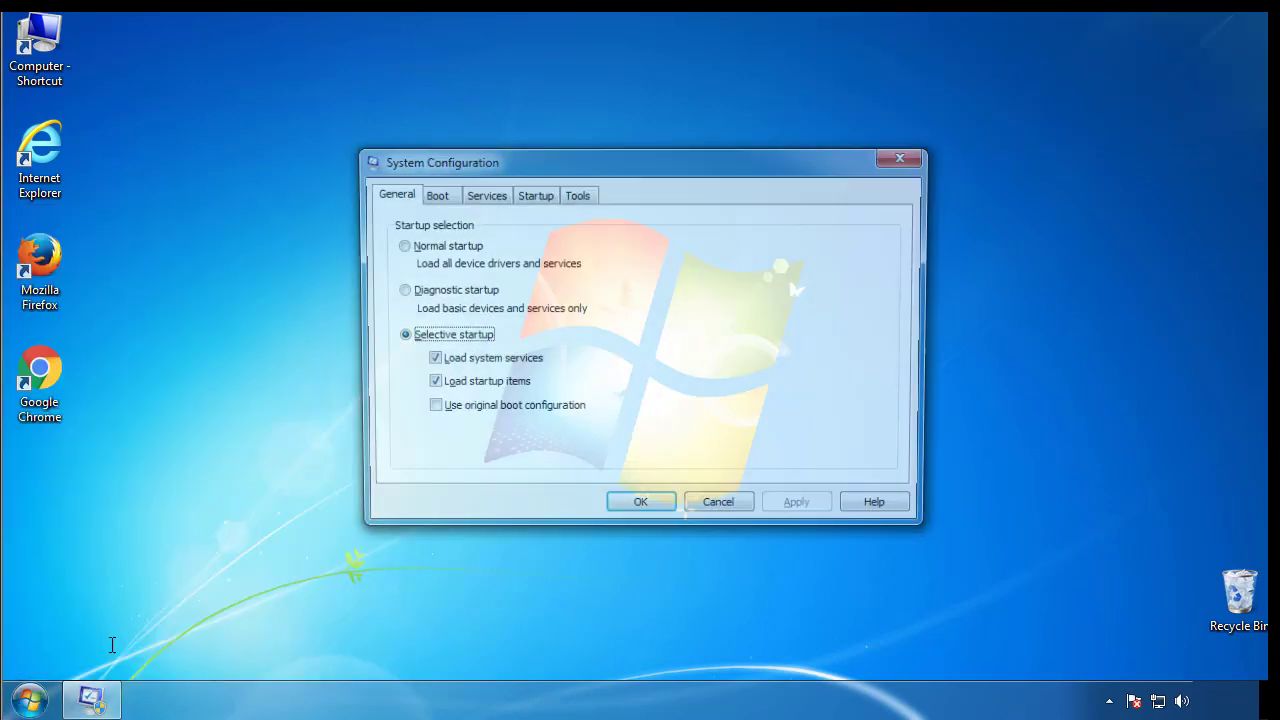
click(432, 195)
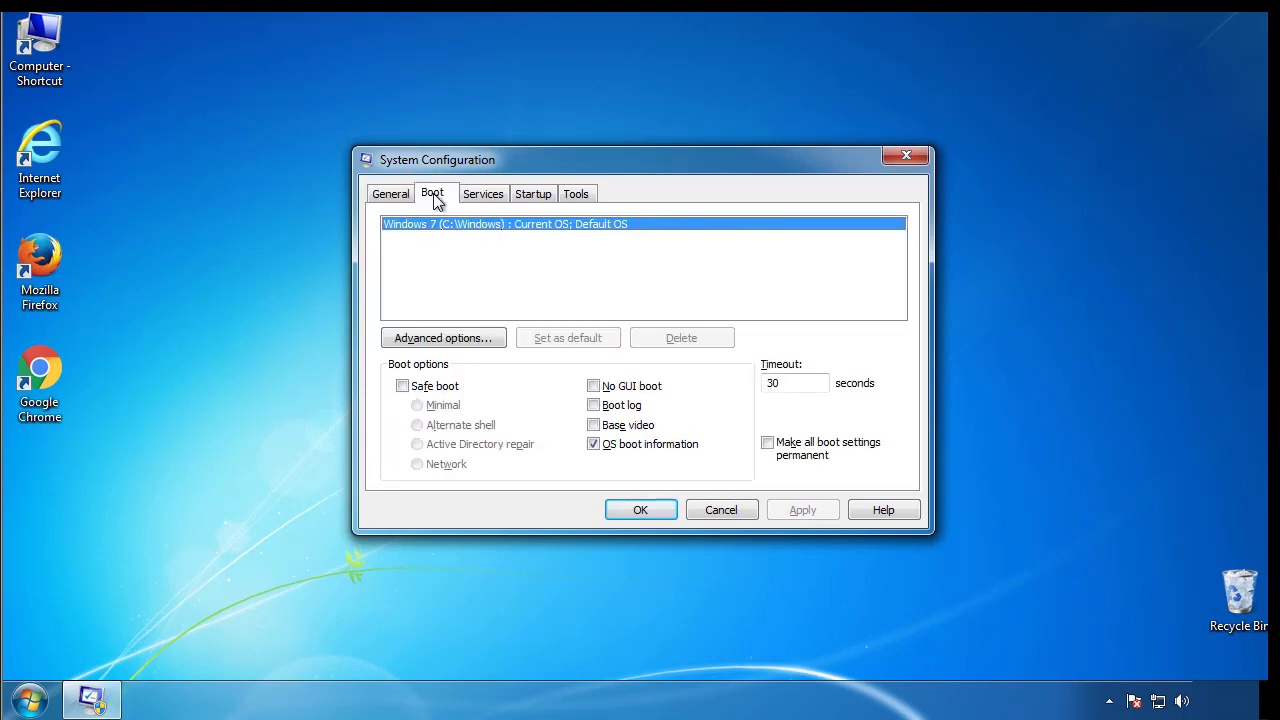
click(402, 386)
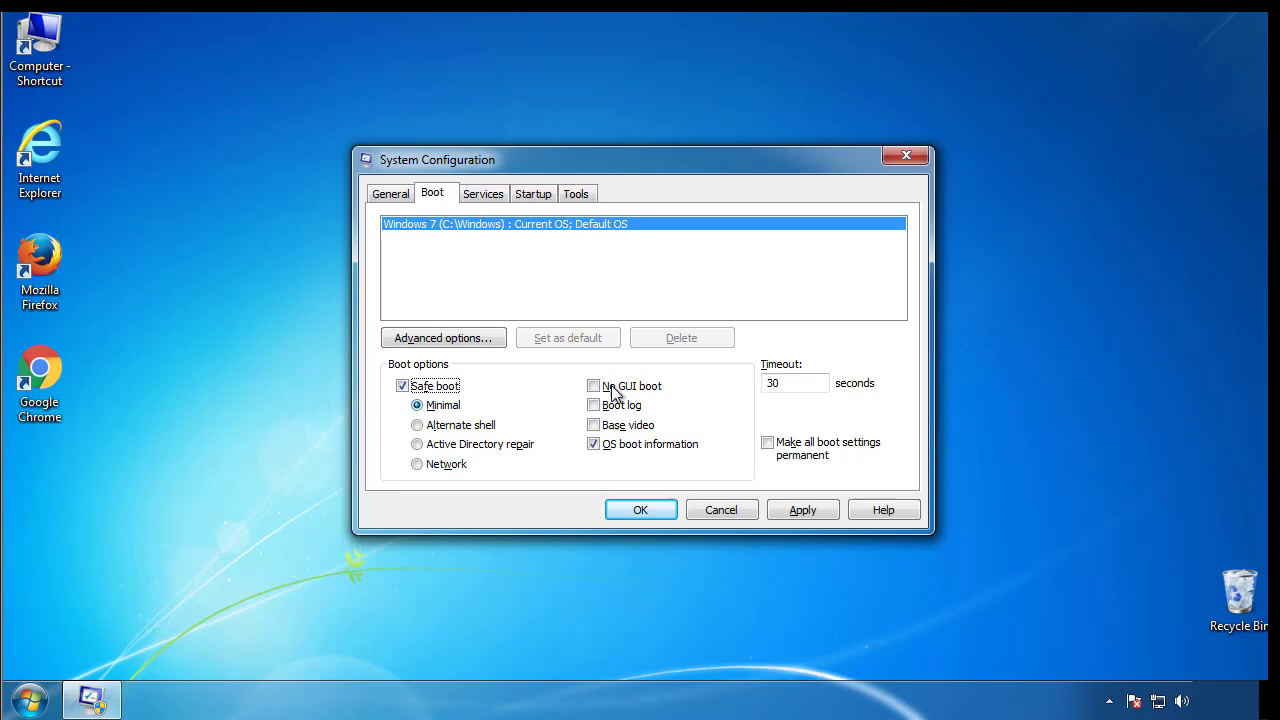
click(658, 516)
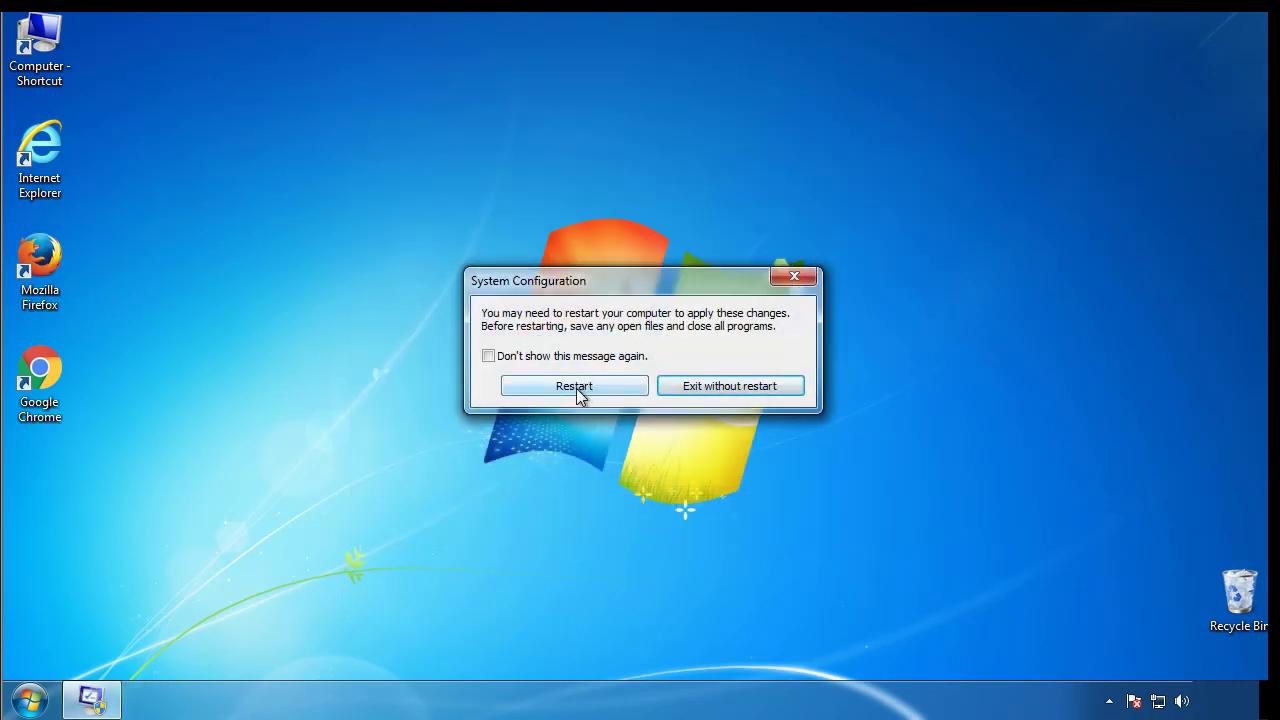
click(579, 389)
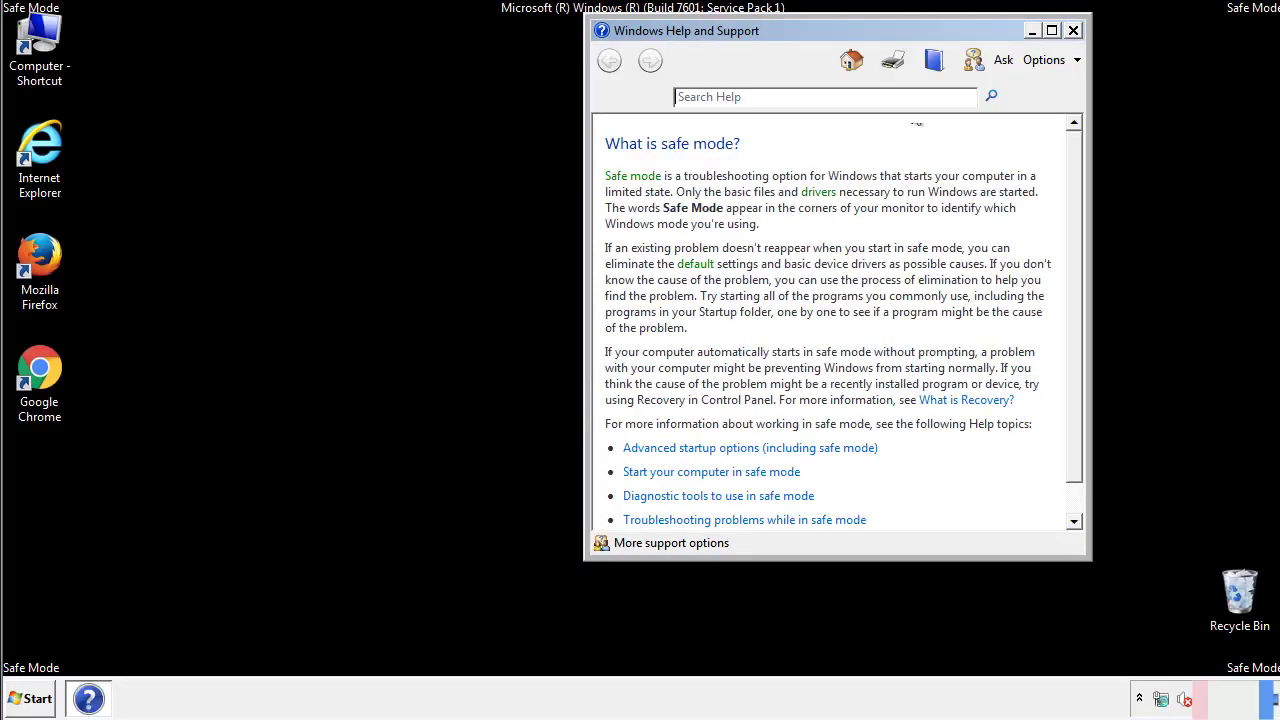
Dismiss the Safe Mode help and set Folder Options to show hidden files, folders and drives
click(1073, 30)
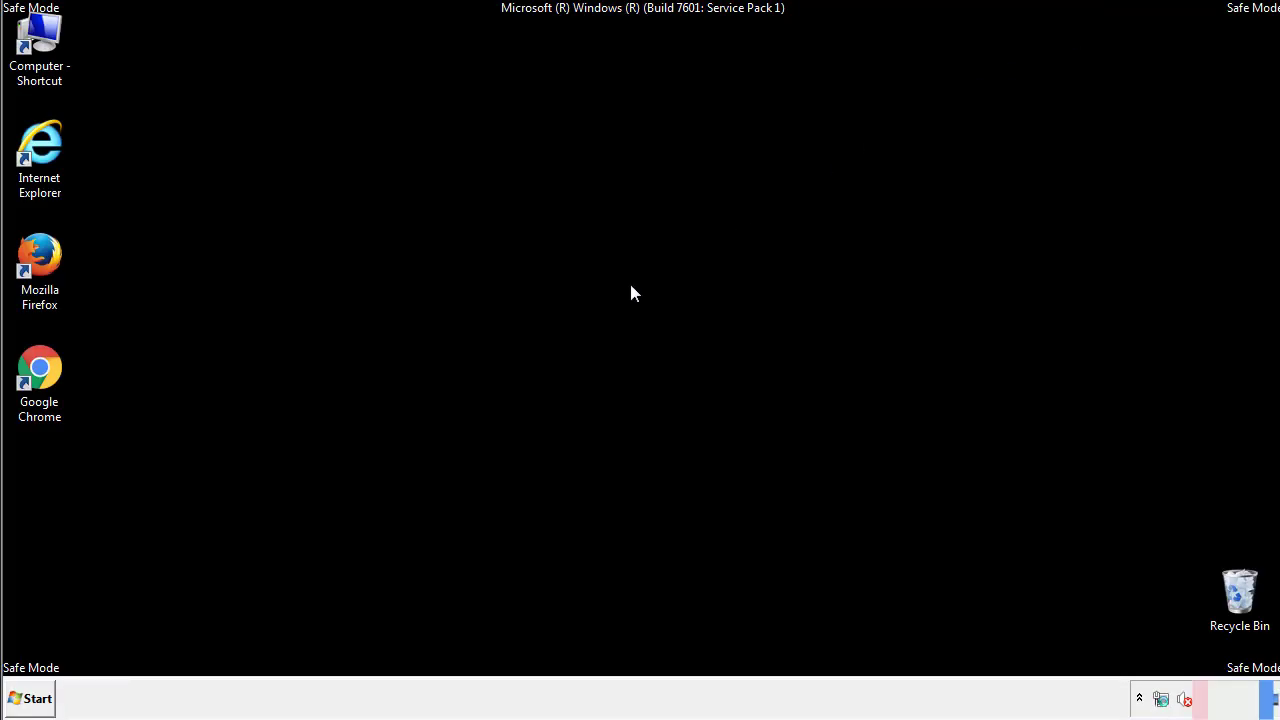
click(30, 697)
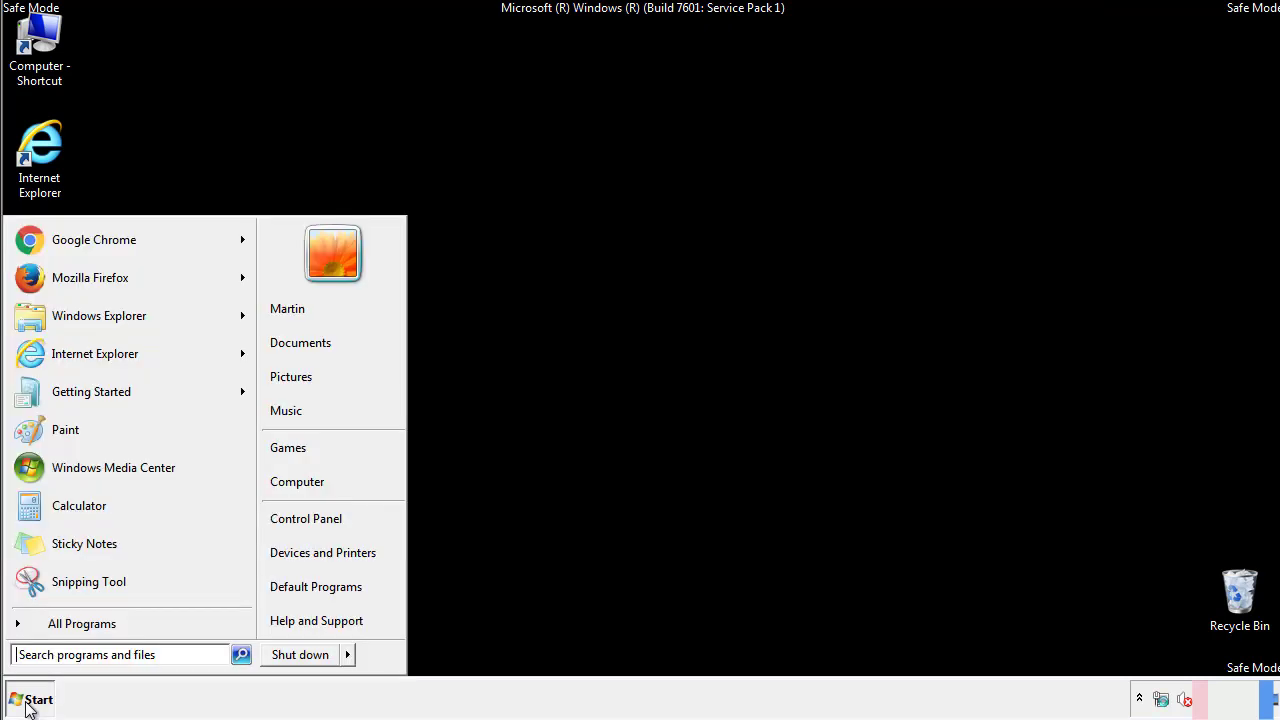
click(318, 515)
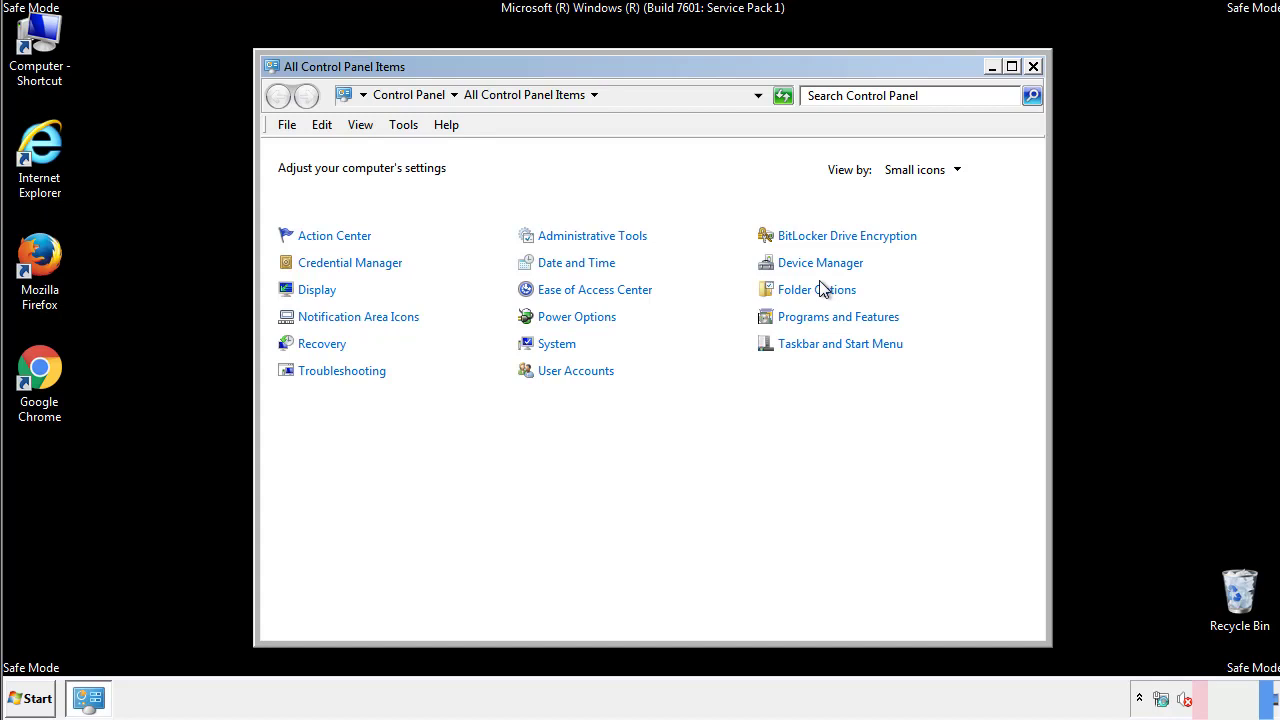
click(820, 291)
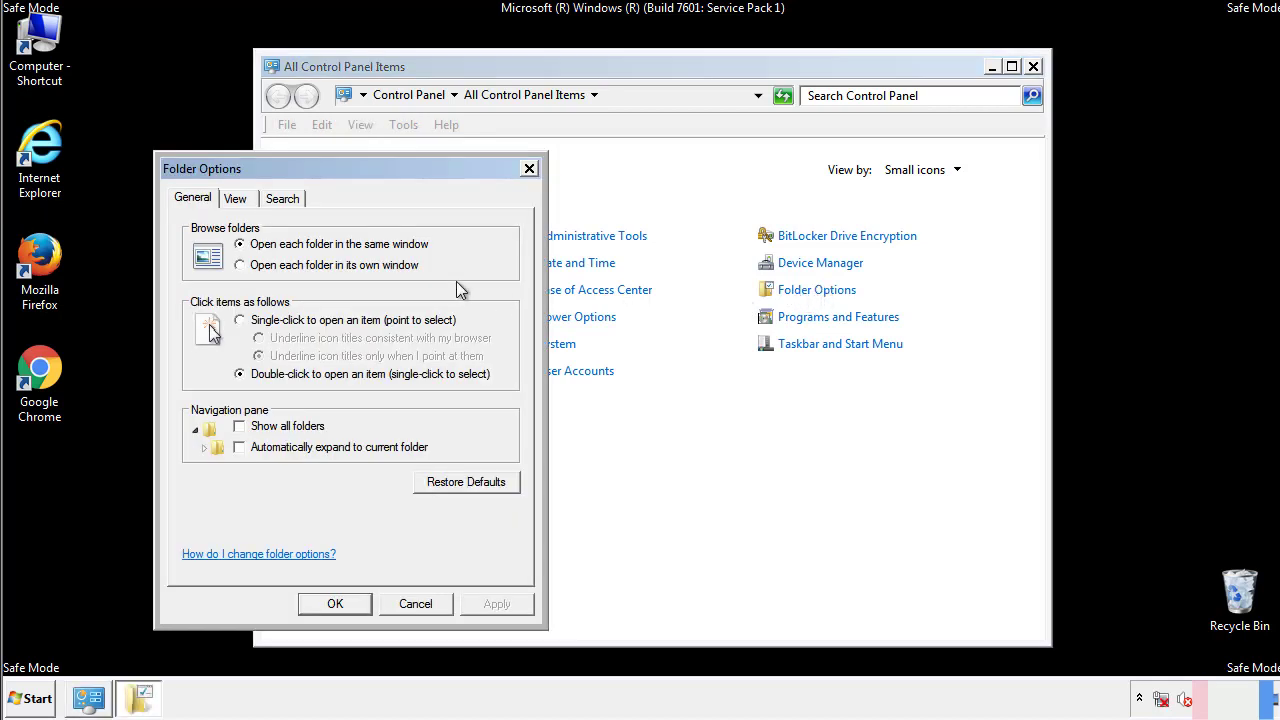
click(237, 200)
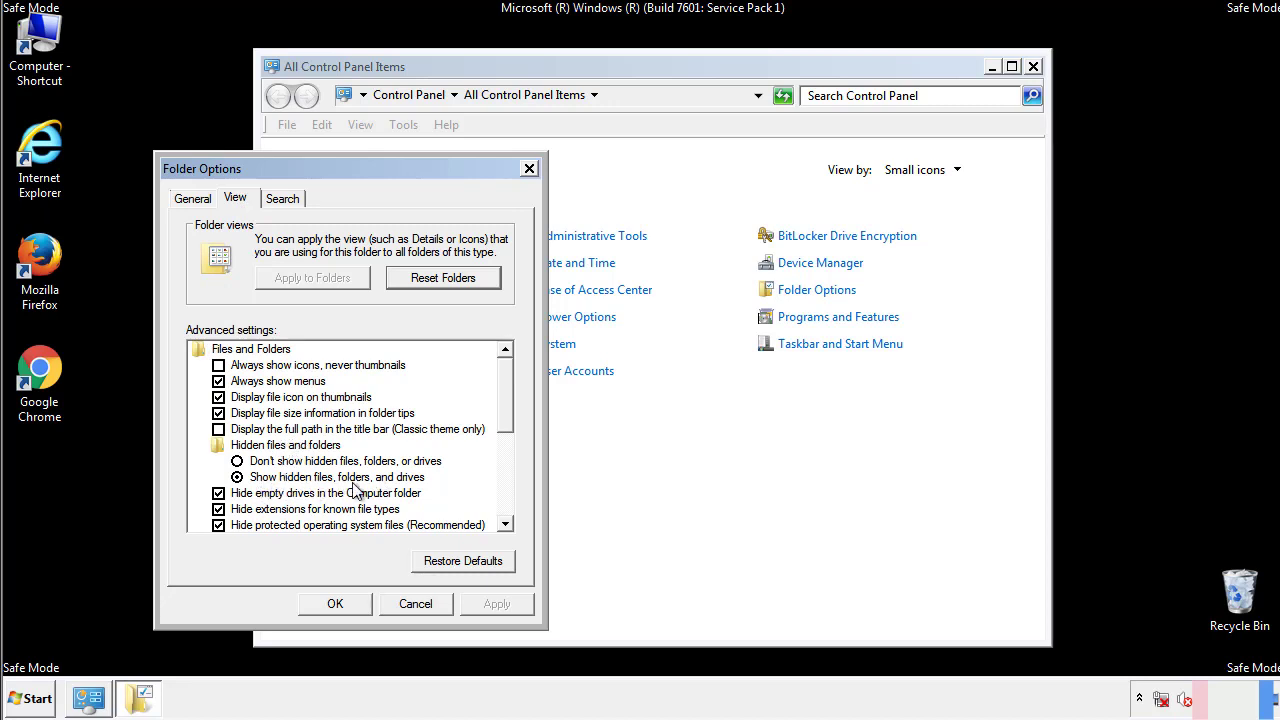
click(340, 603)
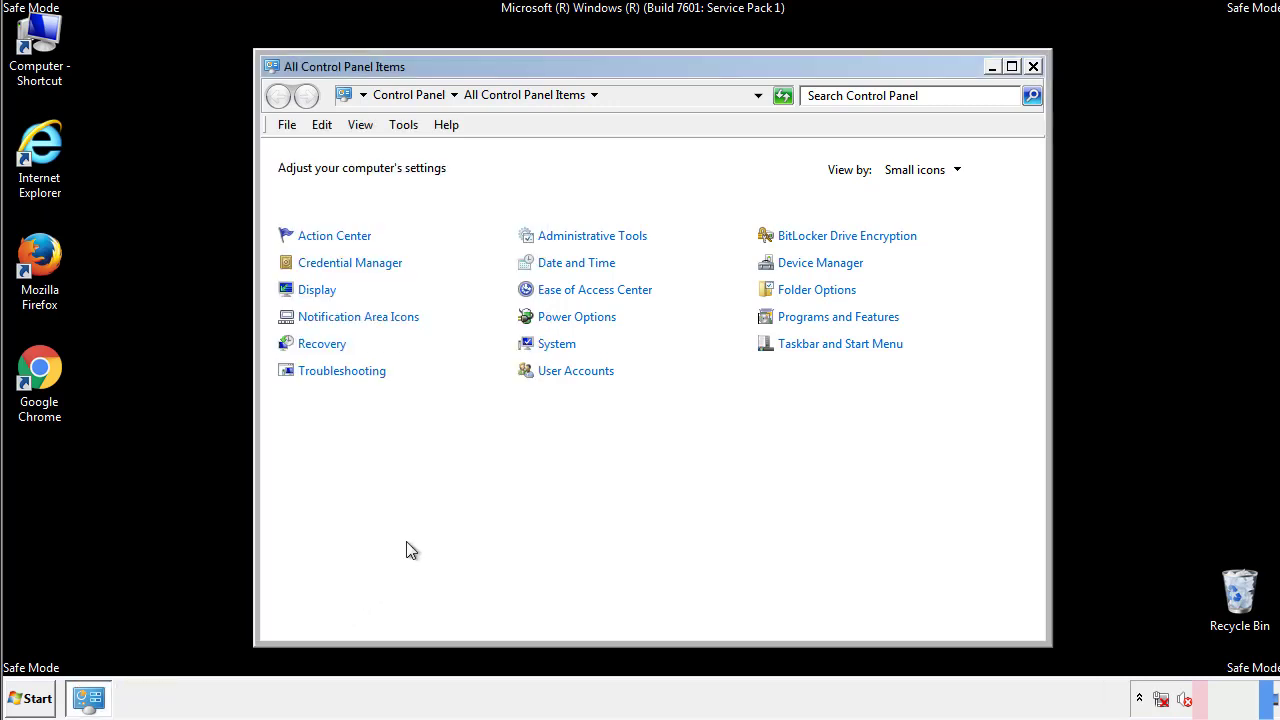
click(1033, 66)
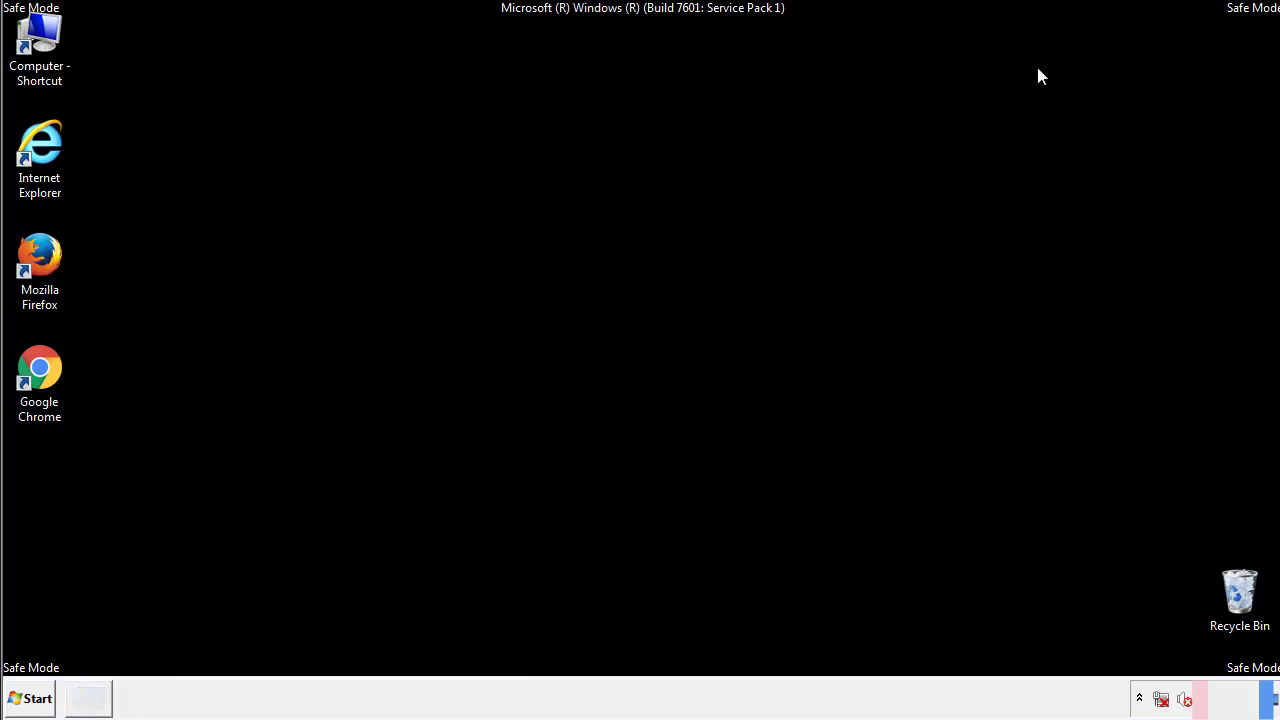
Browse to C:\Windows\System32\drivers\etc and open the hosts file, bringing up Open with
double_click(52, 35)
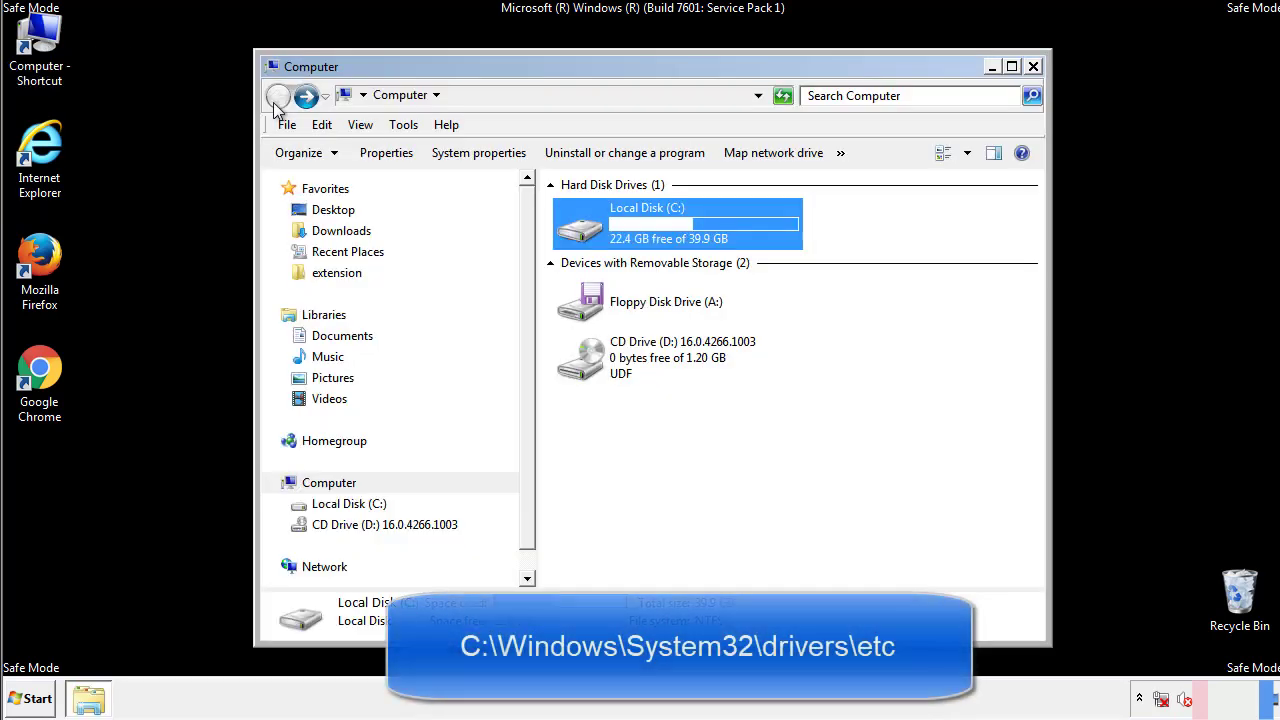
double_click(578, 226)
click(583, 367)
double_click(583, 367)
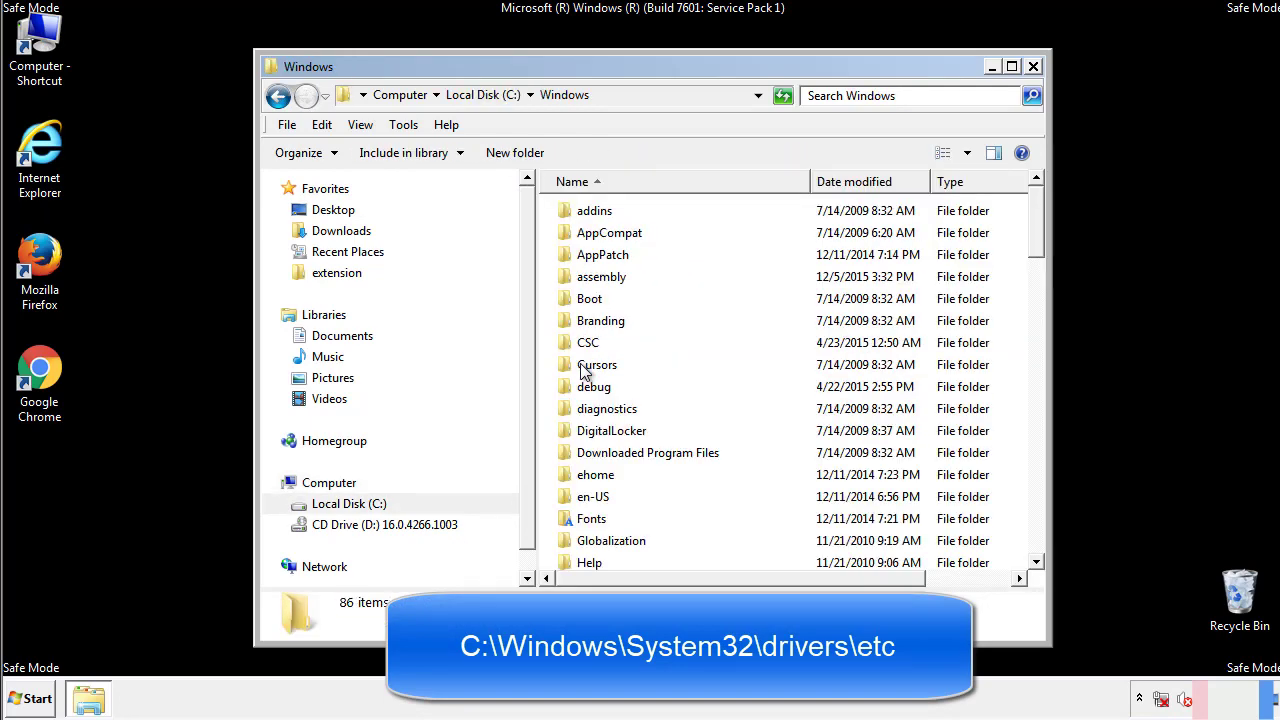
scroll(590, 448, down, 2)
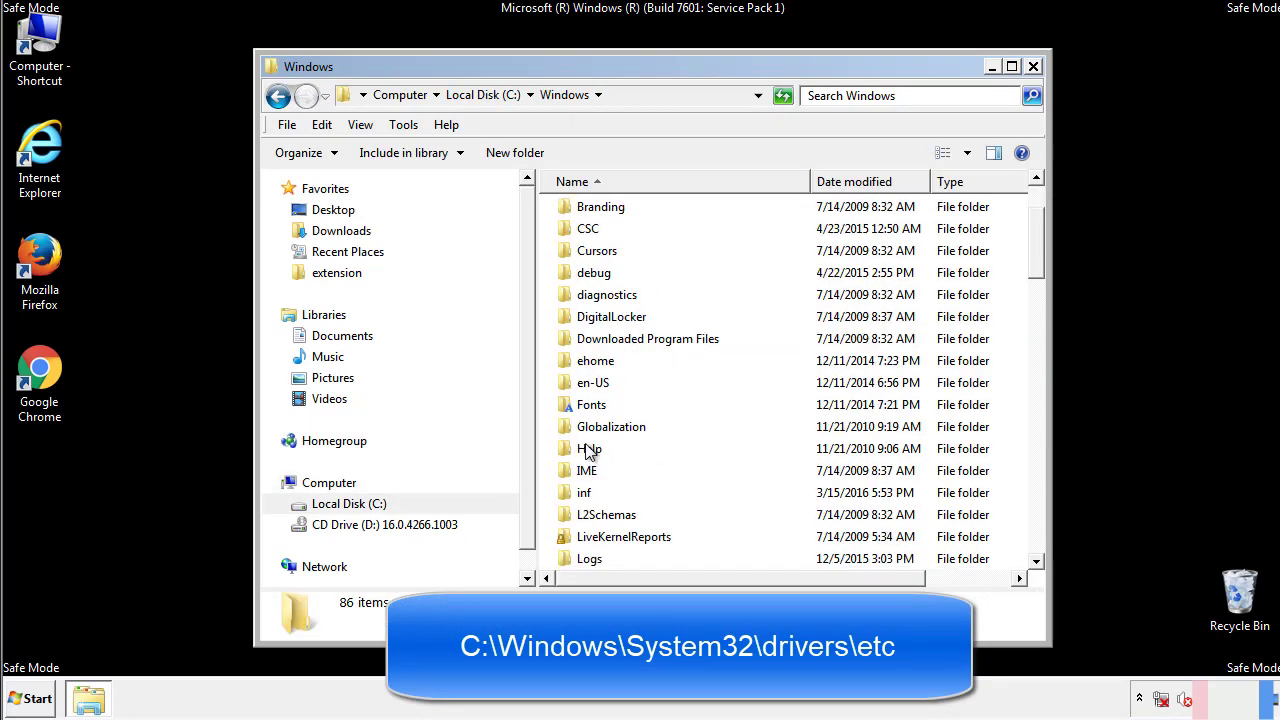
scroll(590, 452, down, 7)
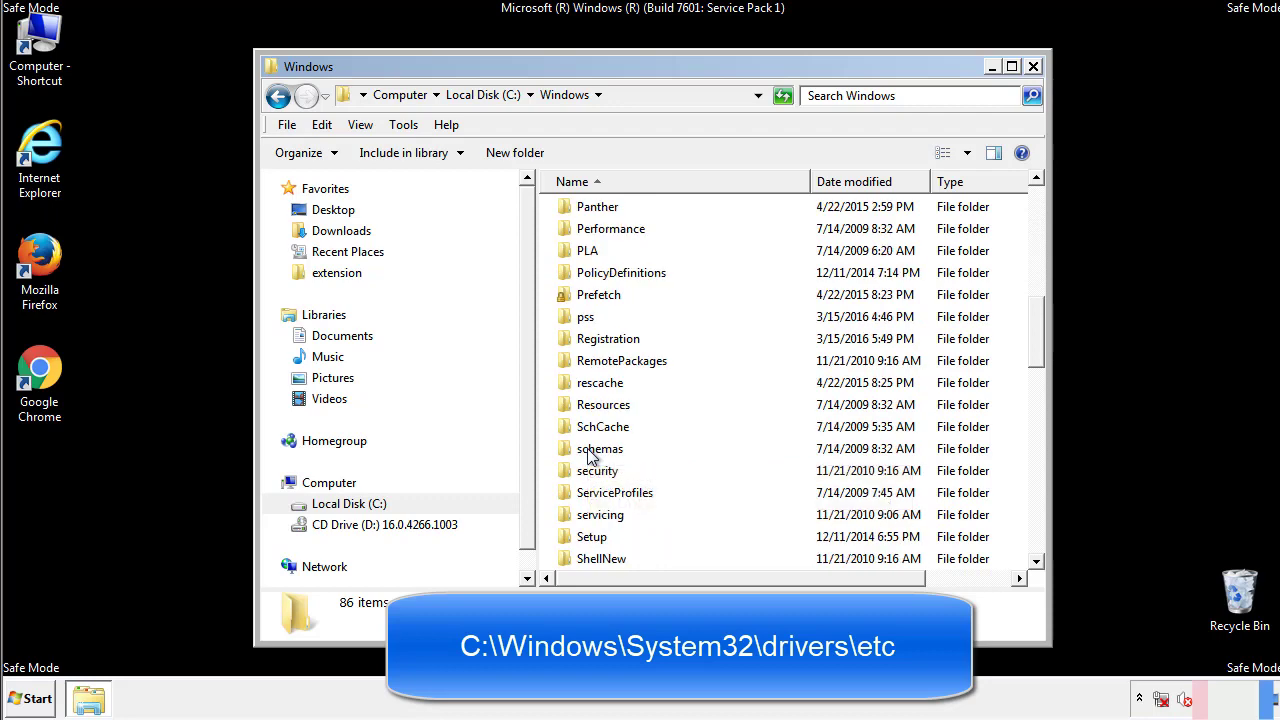
scroll(590, 452, down, 2)
double_click(605, 518)
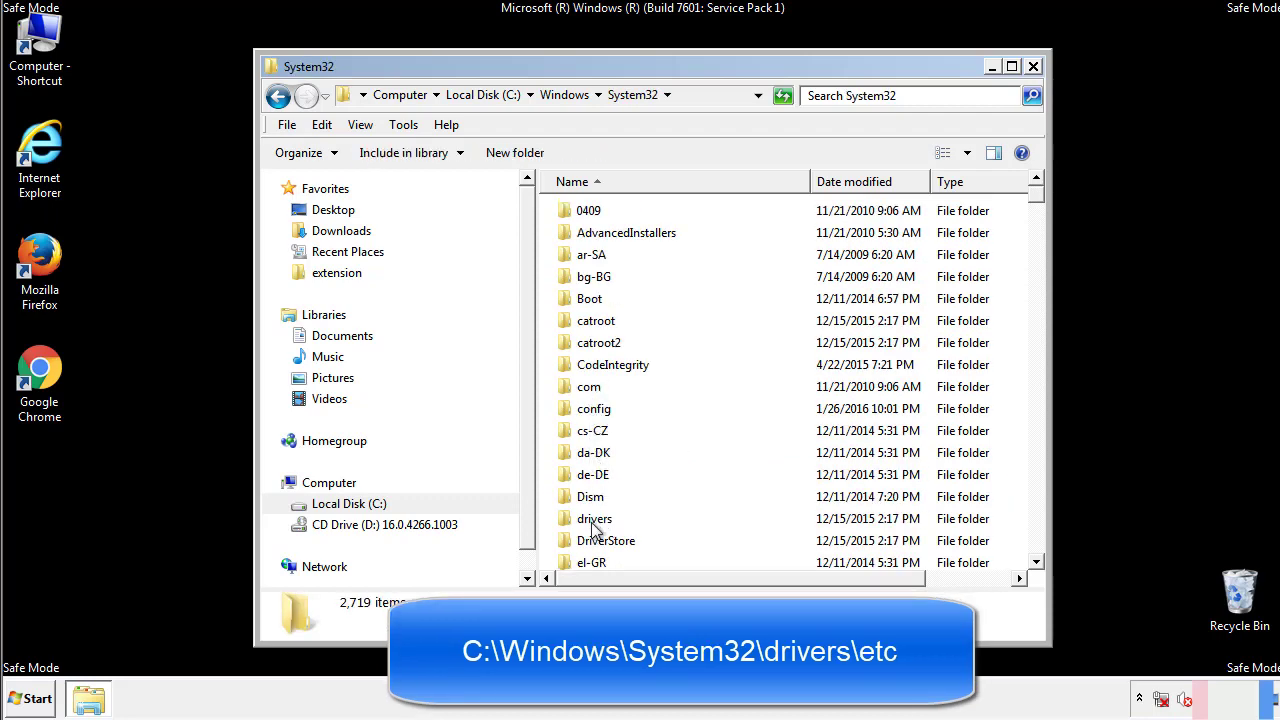
double_click(594, 519)
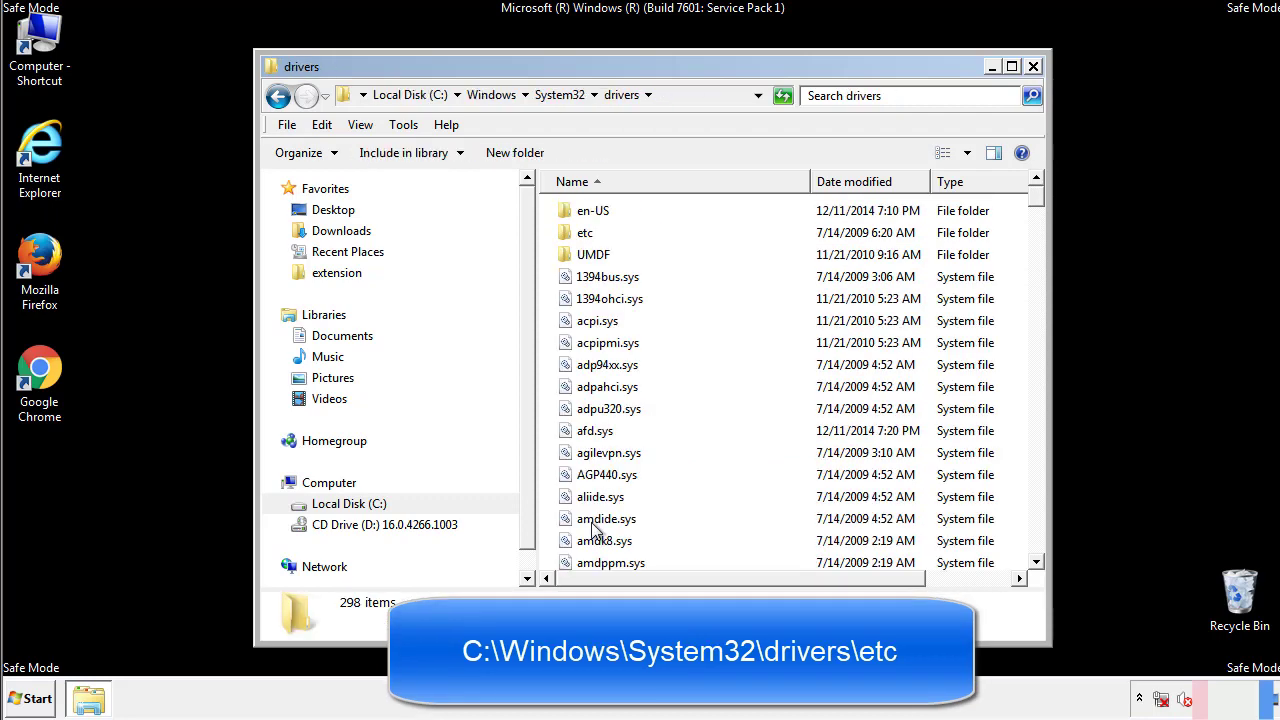
double_click(573, 240)
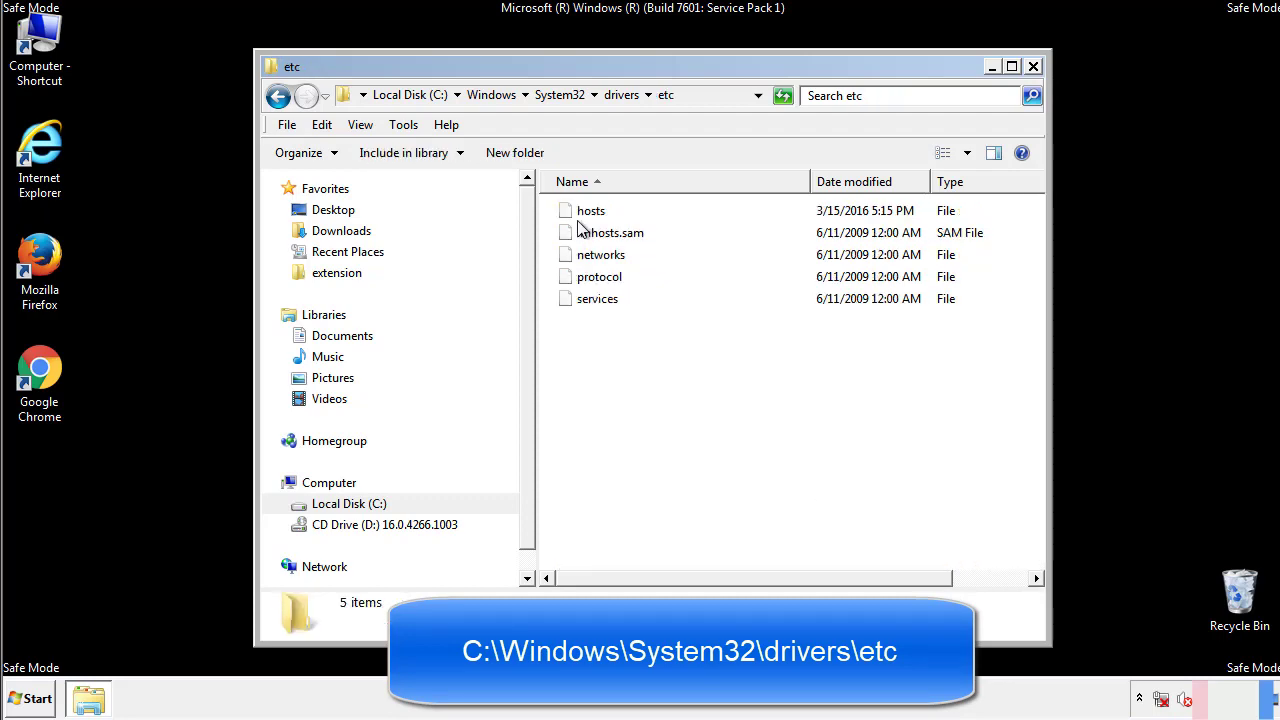
double_click(580, 212)
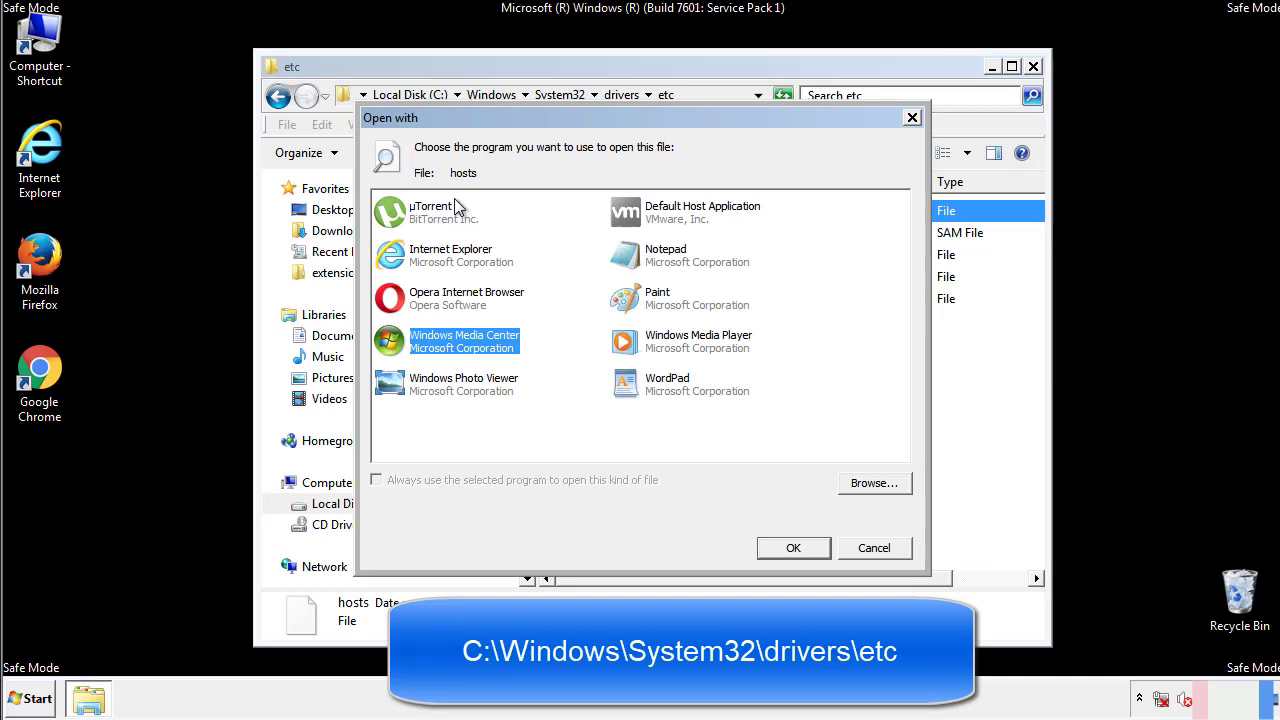
Open hosts in Notepad and move its window toward the screen centre
click(648, 262)
click(790, 547)
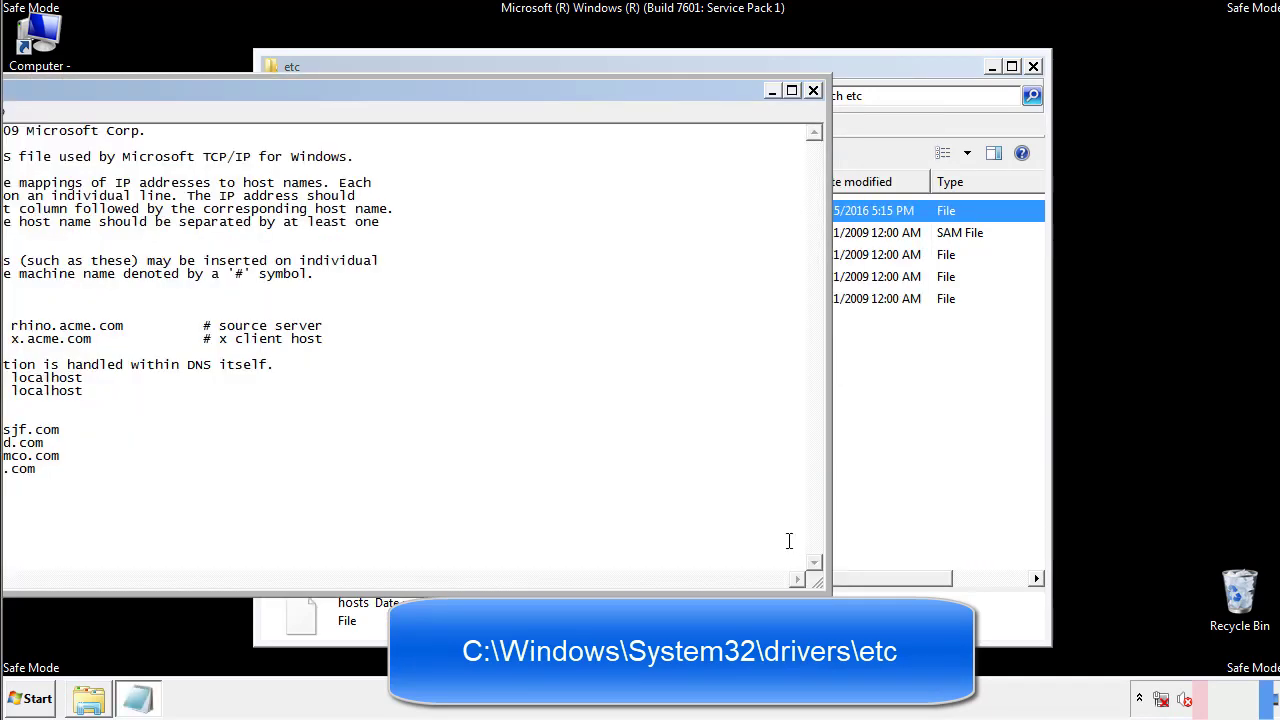
drag(523, 90, 814, 109)
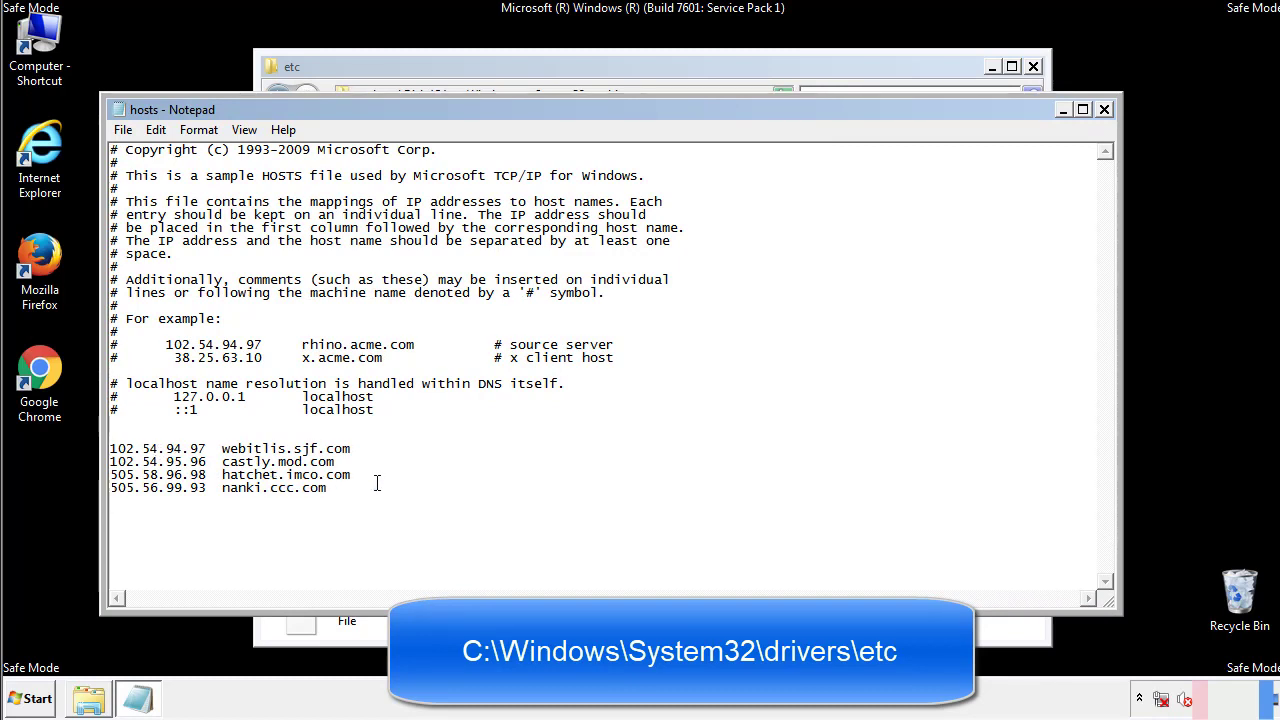
Delete the four suspicious host entries, save hosts, and close the etc folder
drag(358, 490, 110, 448)
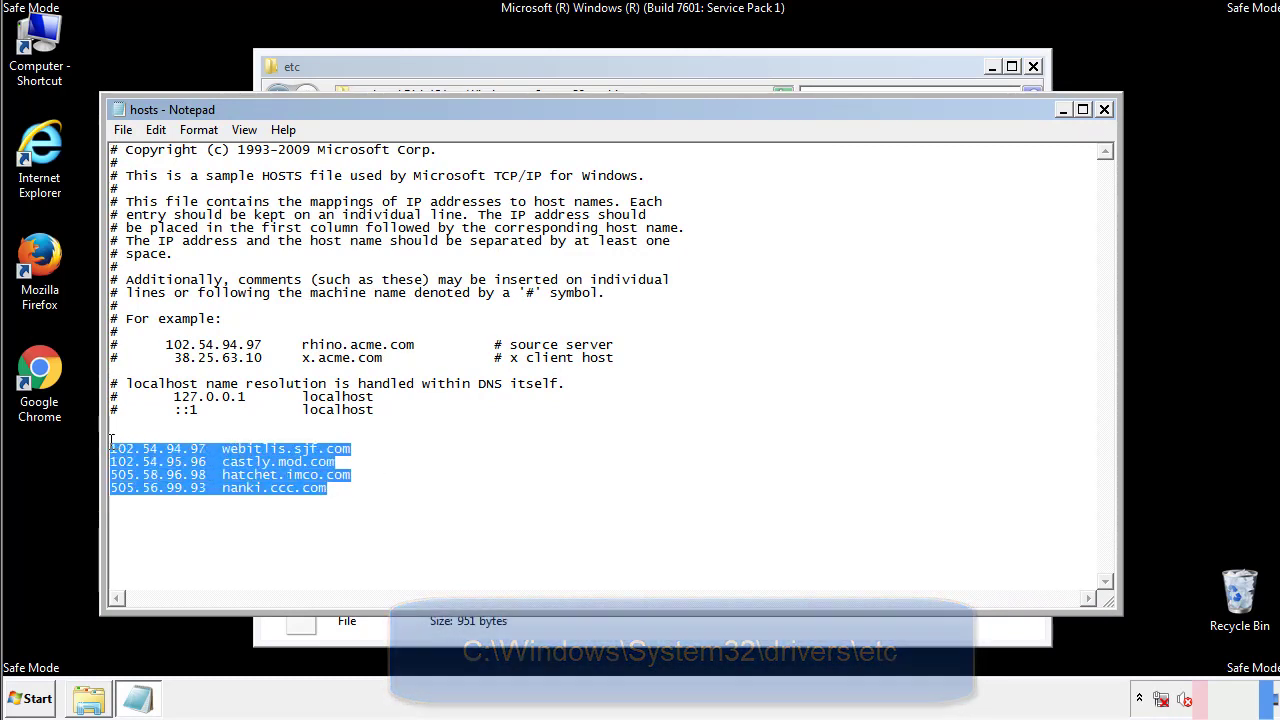
key(Delete)
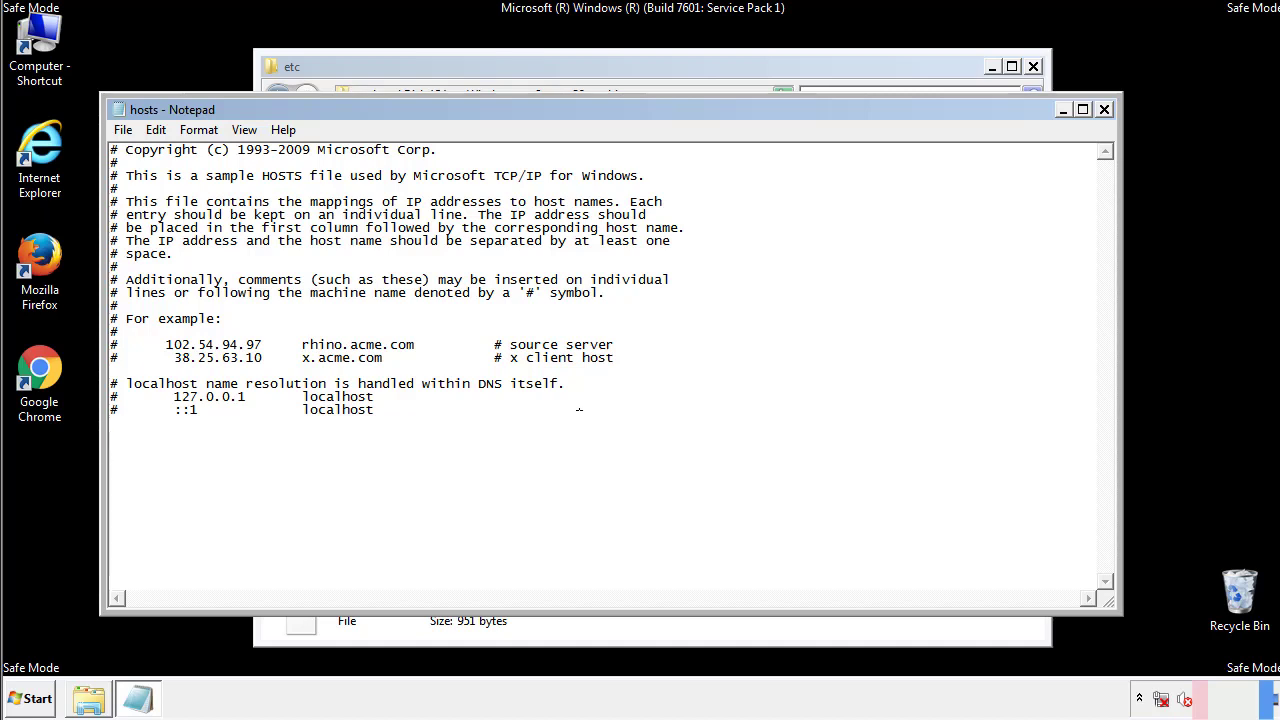
click(1105, 111)
click(565, 366)
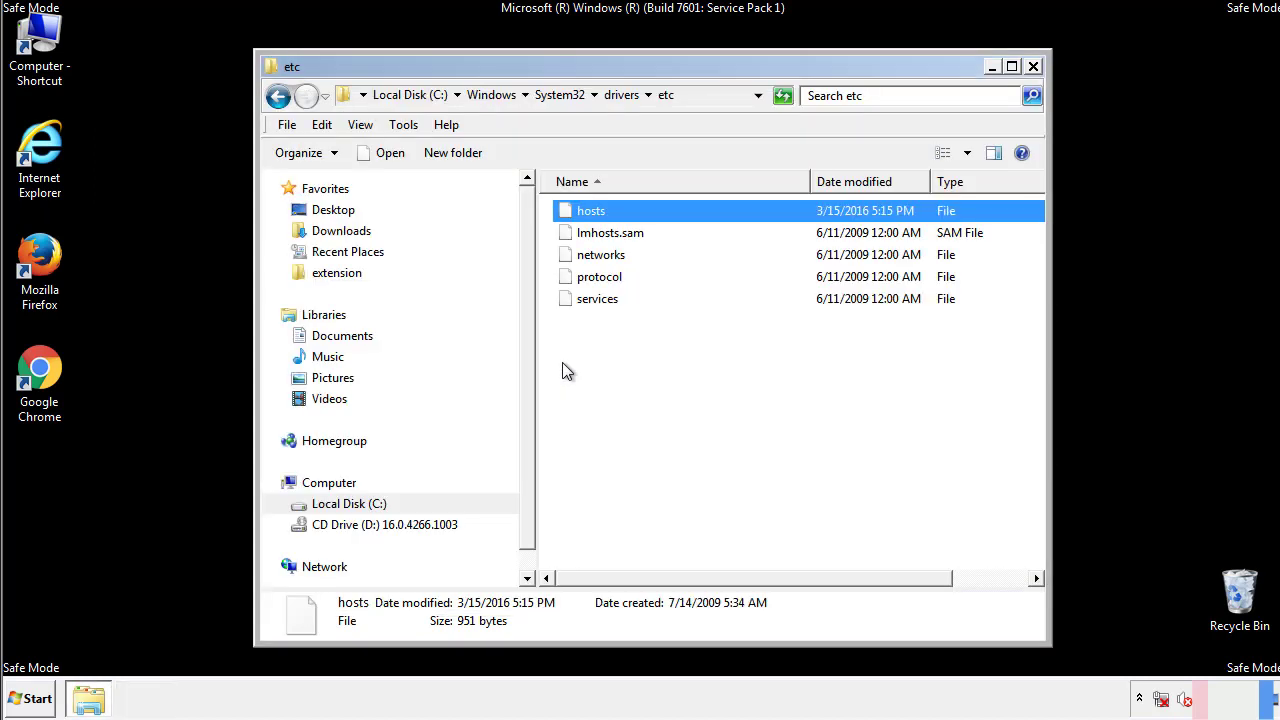
click(562, 362)
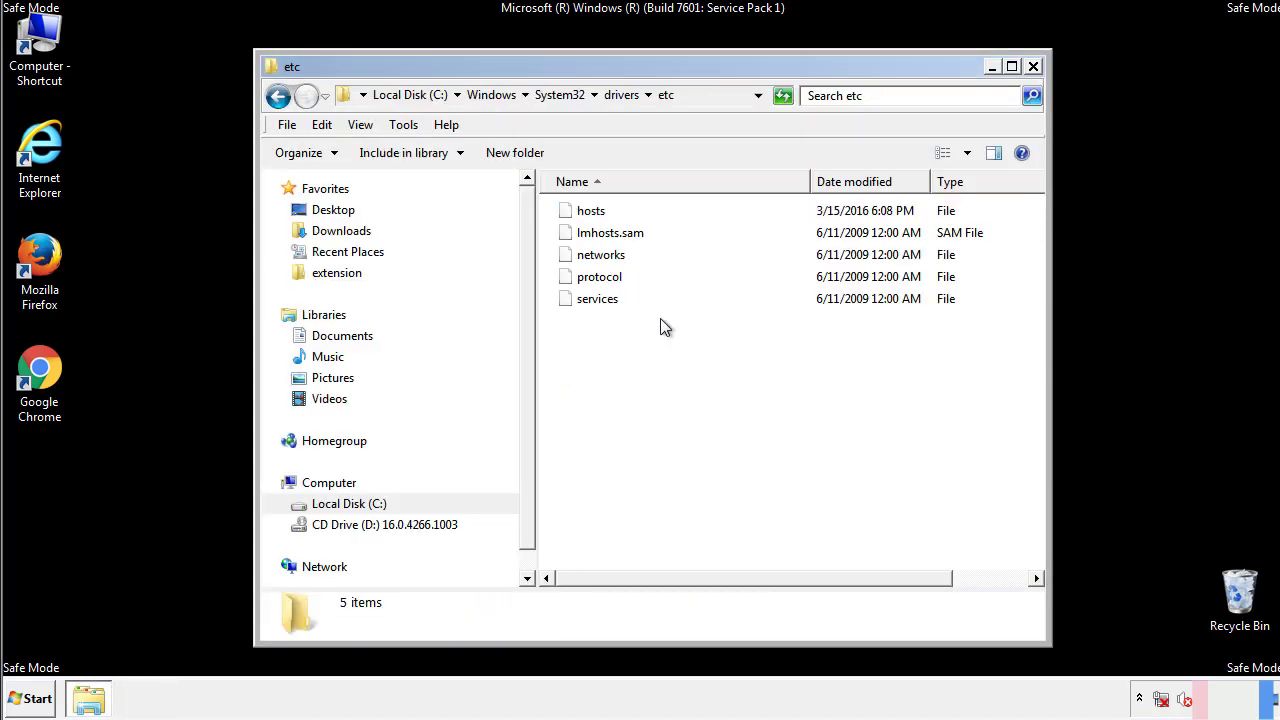
click(1033, 67)
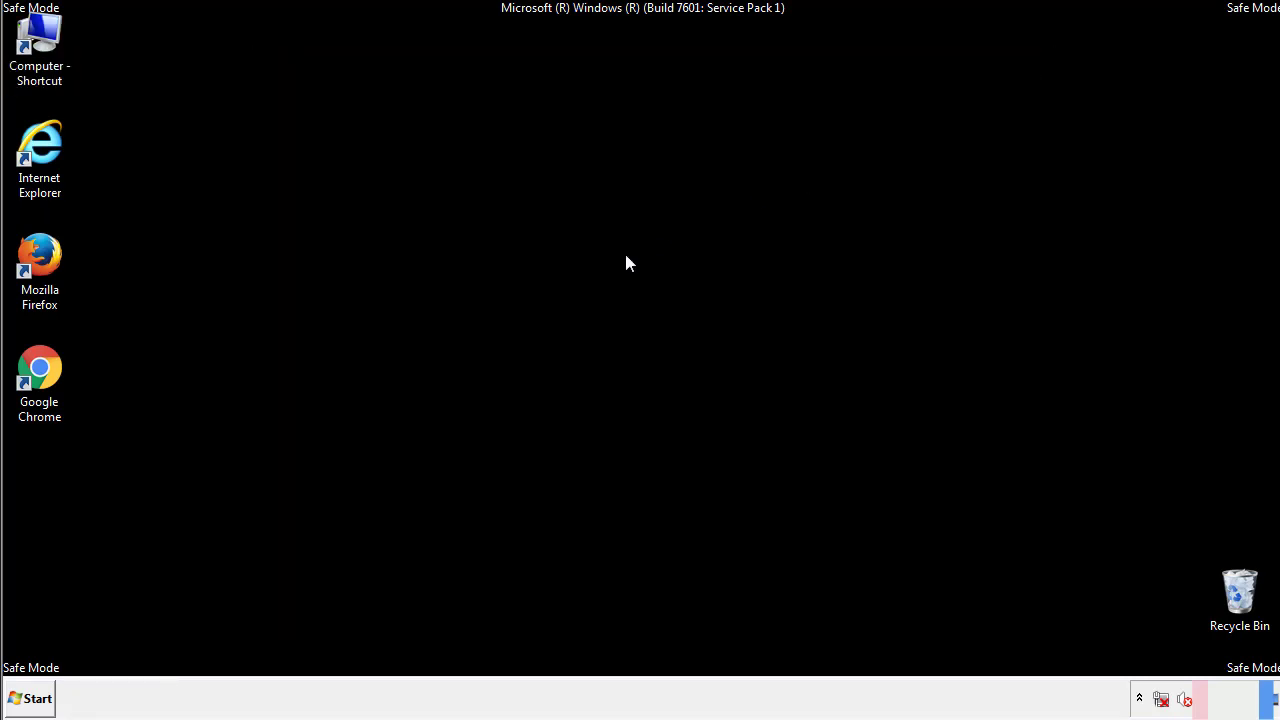
Open the Startup folder from All Programs in Windows Explorer
click(30, 699)
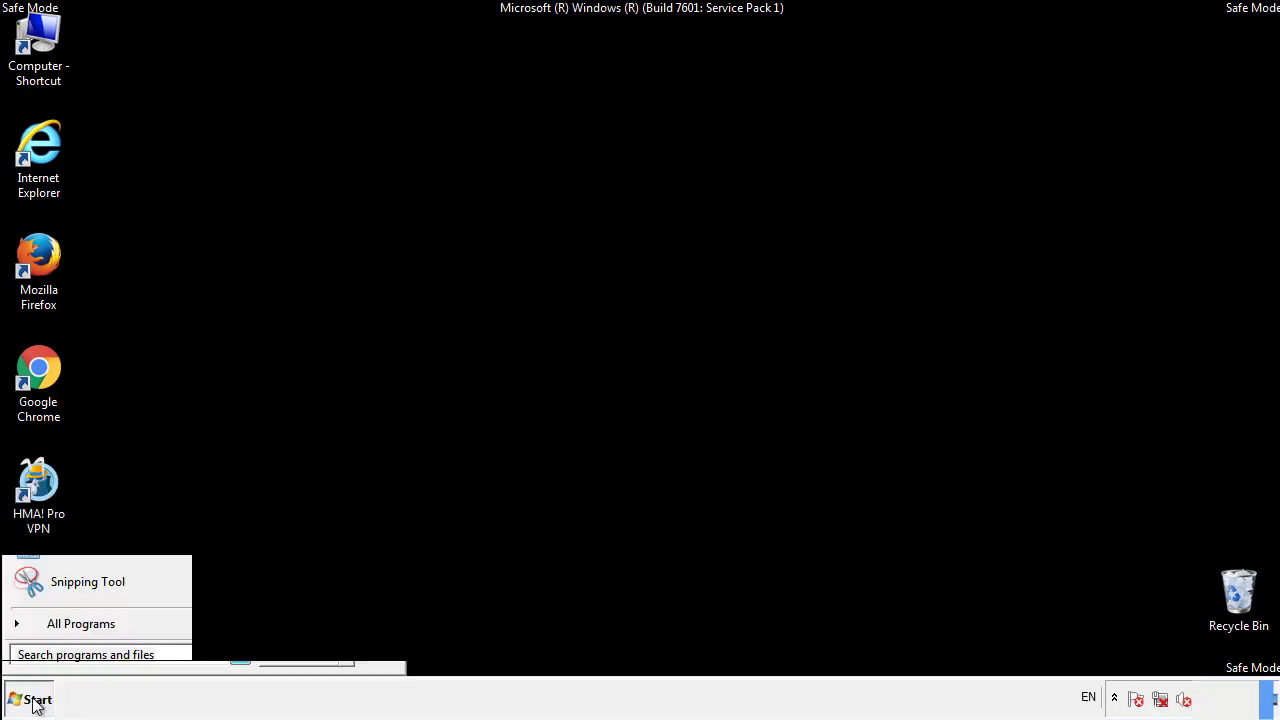
click(57, 631)
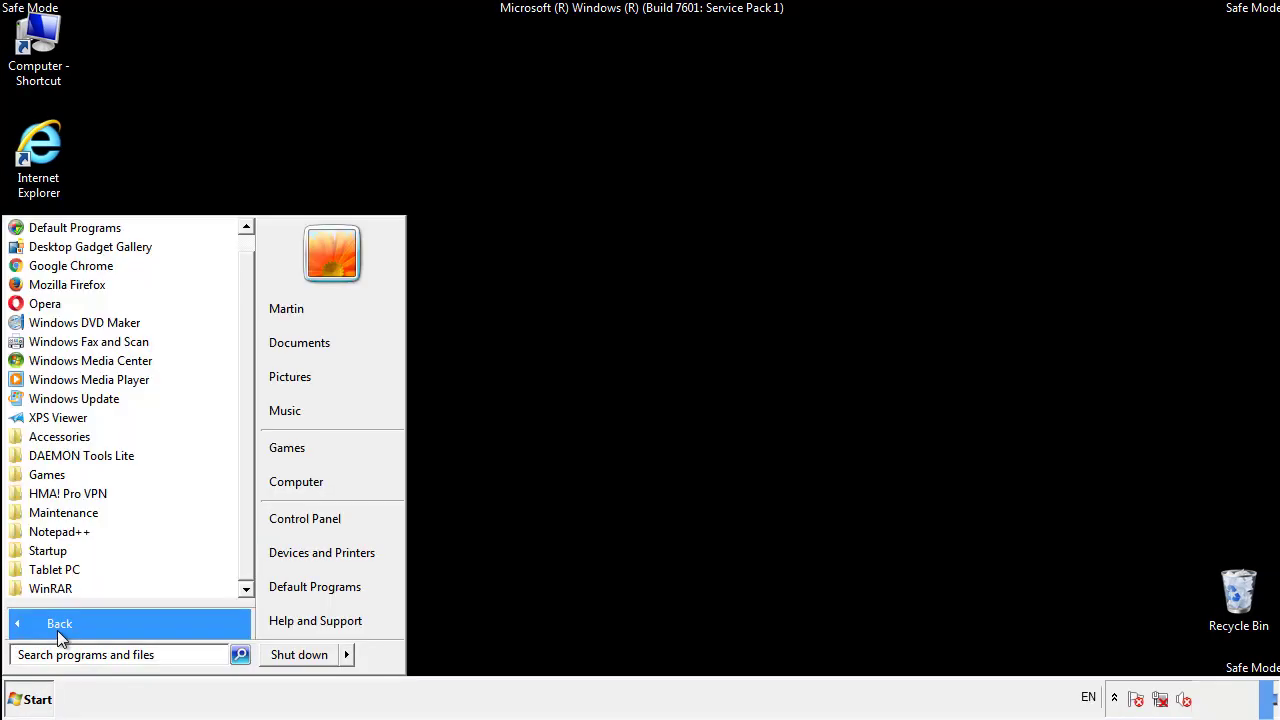
right_click(59, 542)
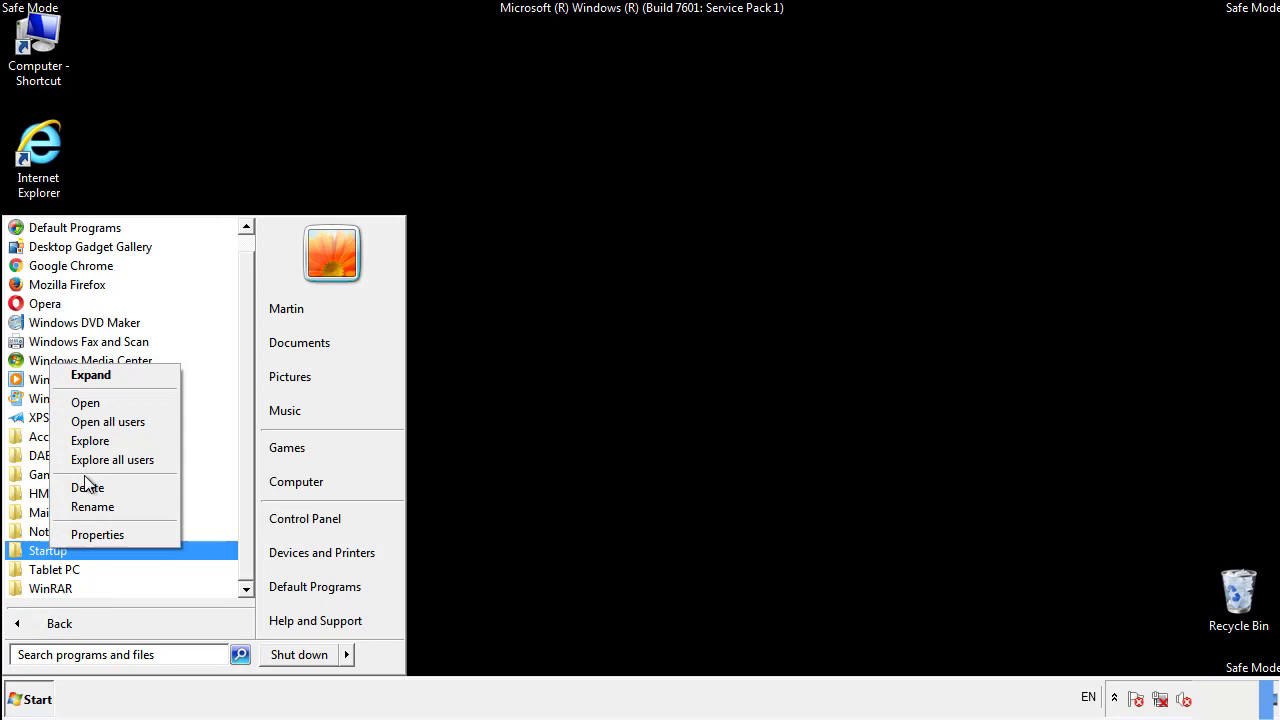
click(97, 402)
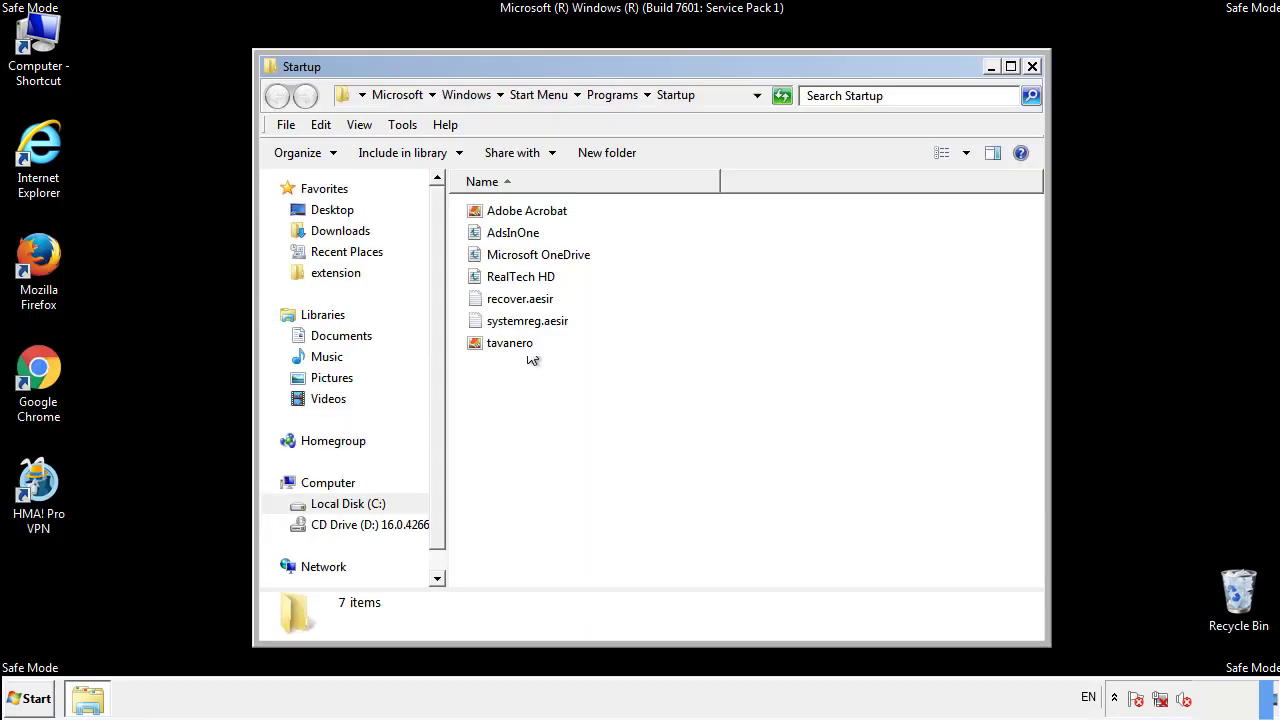
Delete AdsInOne, recover.aesir, systemreg.aesir and tavanero from Startup, then close the folder
click(521, 237)
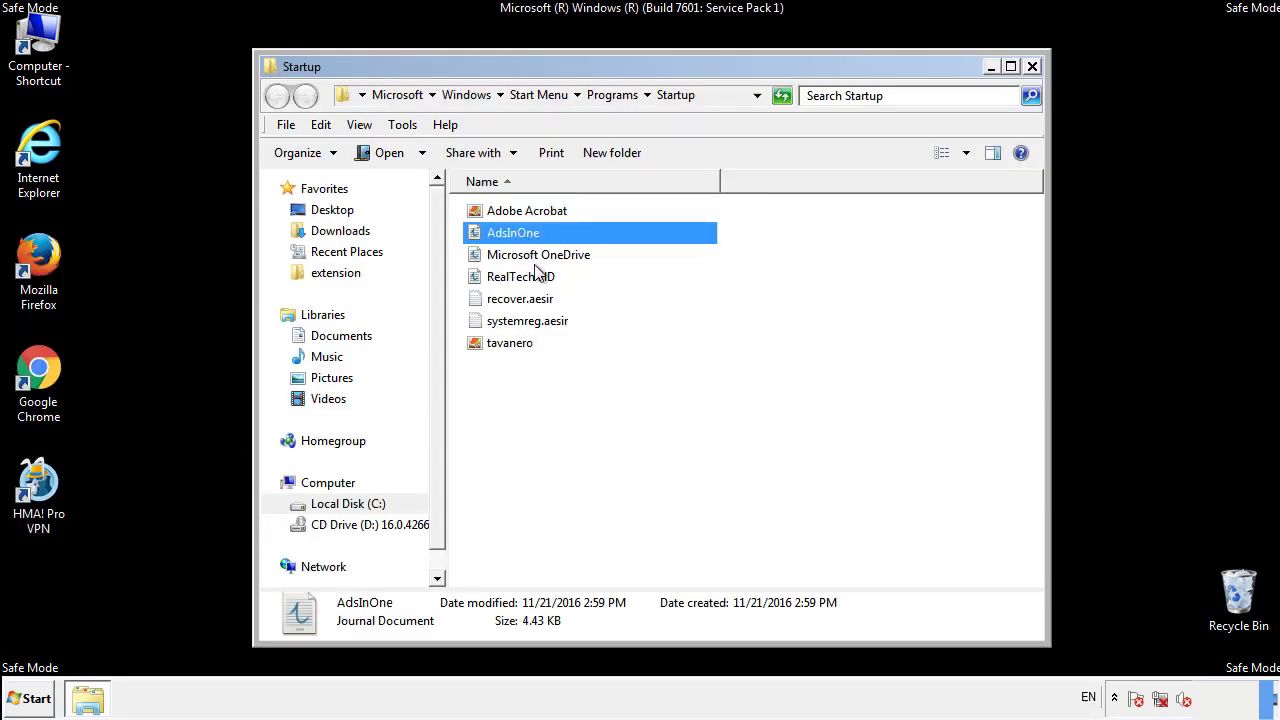
ctrl+click(520, 303)
ctrl+click(530, 321)
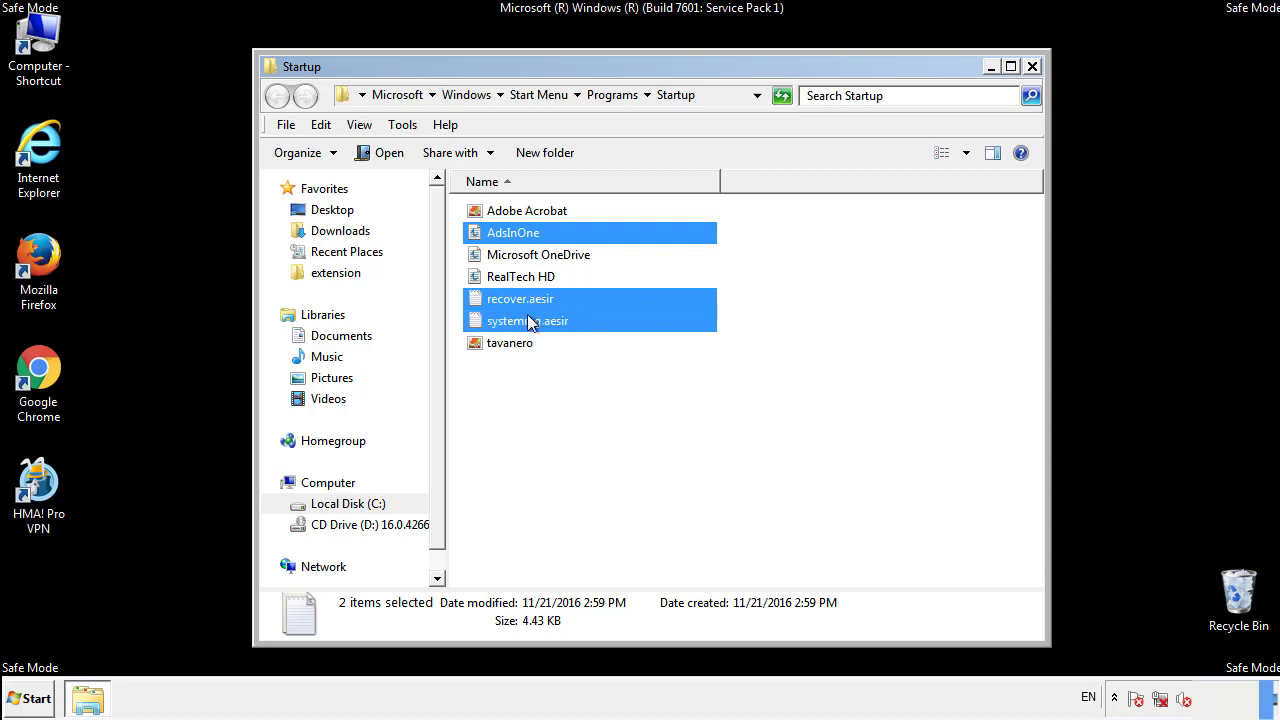
ctrl+click(511, 342)
right_click(506, 344)
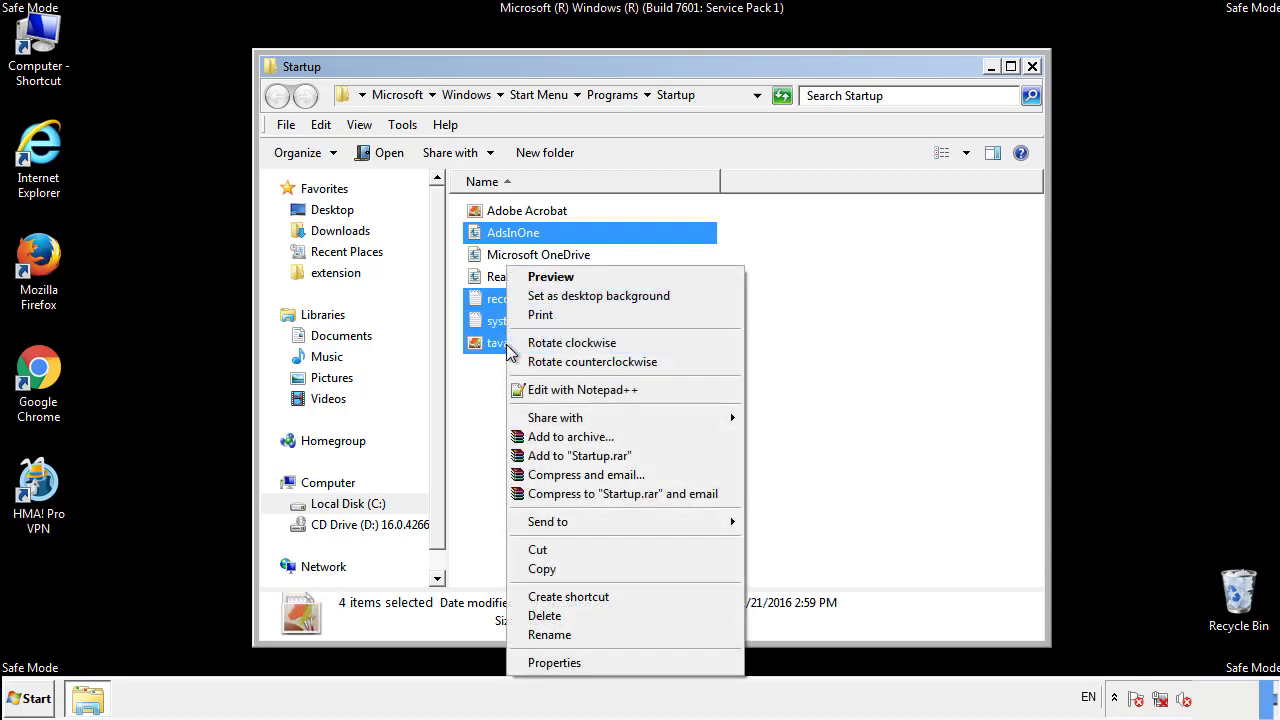
click(544, 615)
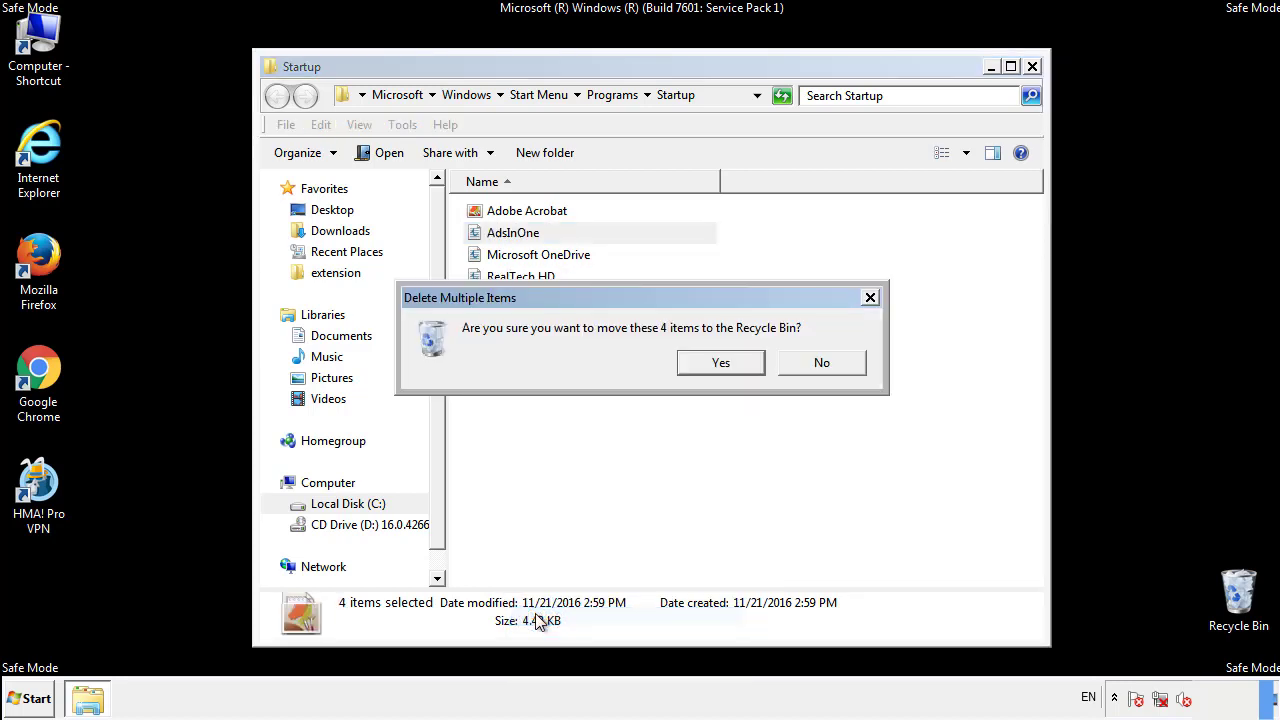
click(709, 363)
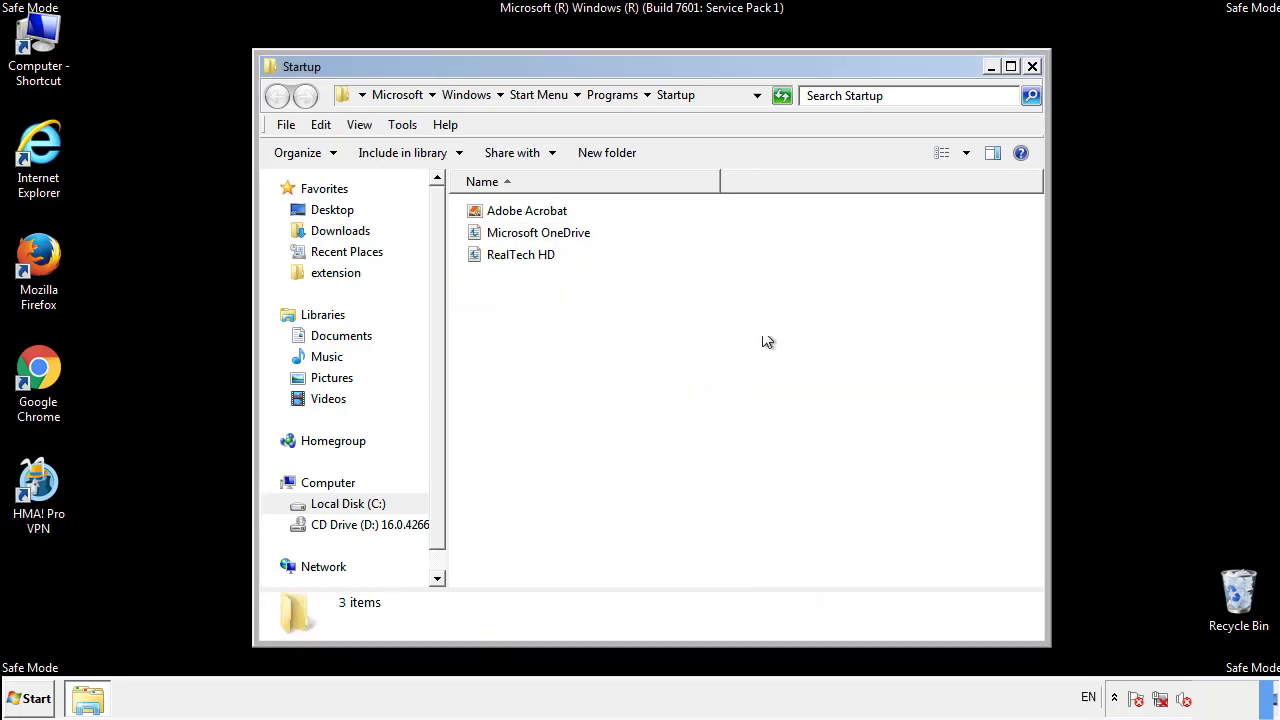
click(1036, 80)
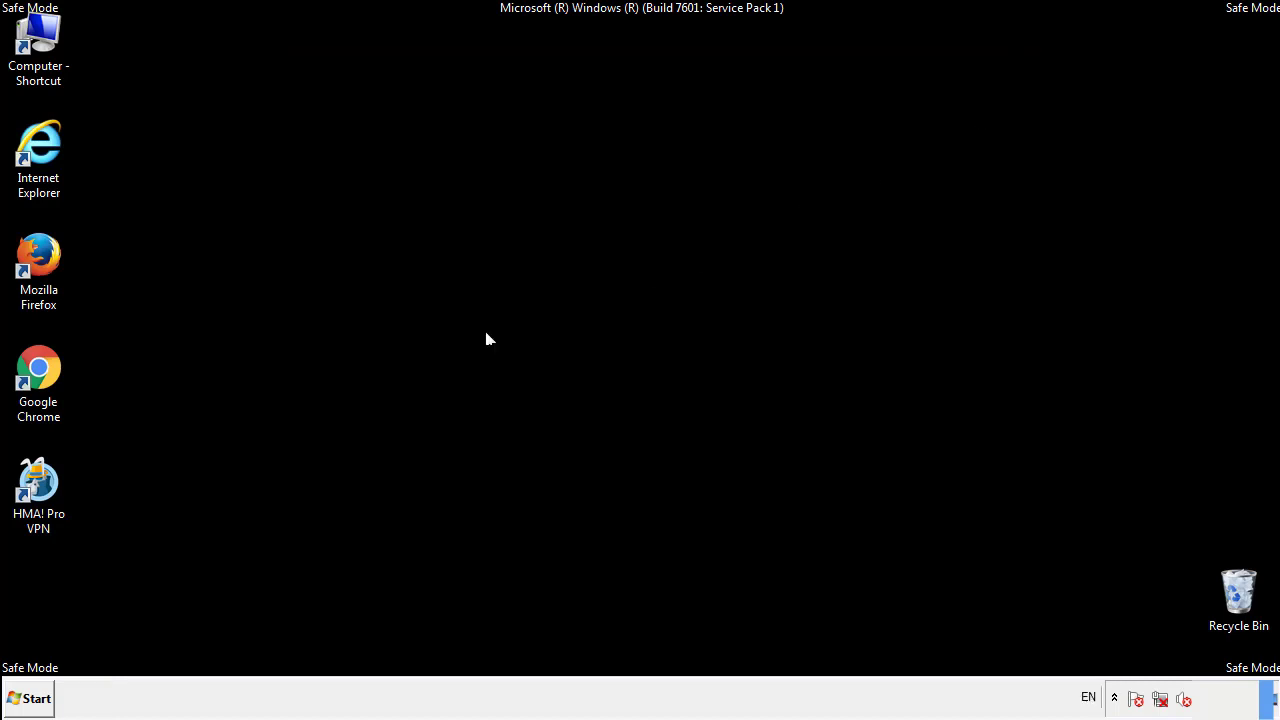
click(30, 701)
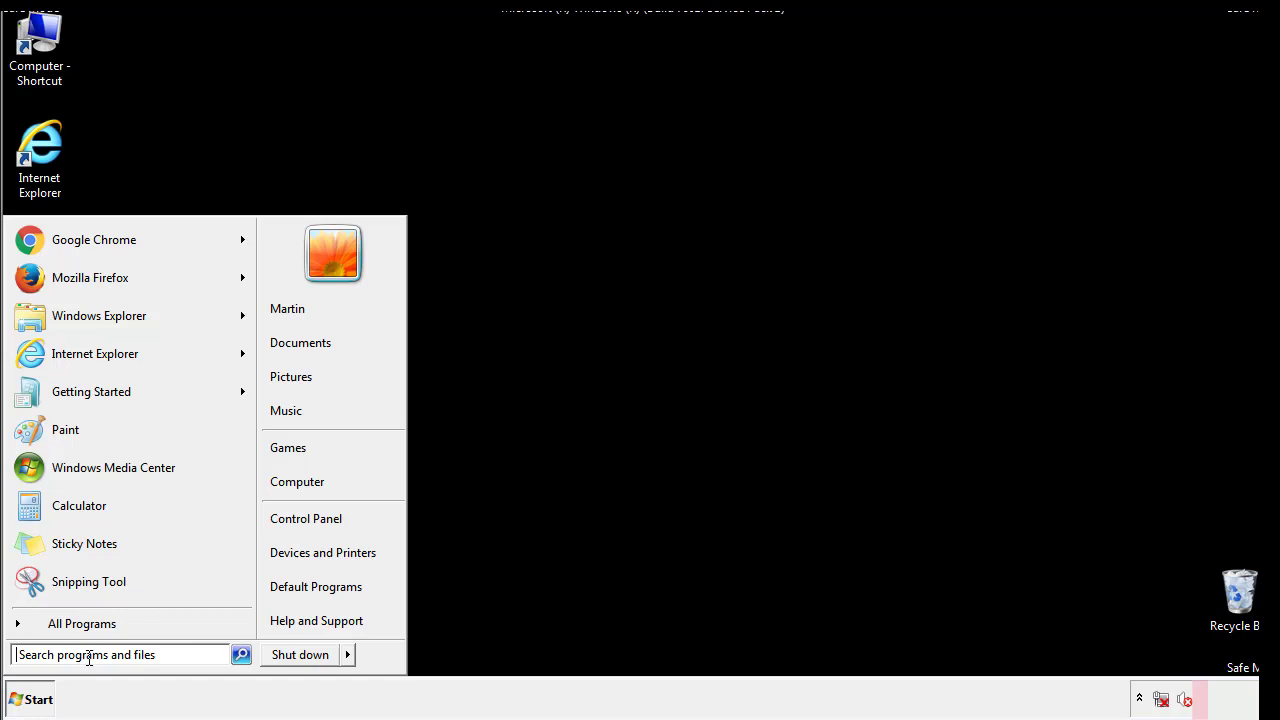
Launch regedit and expand HKEY_LOCAL_MACHINE\SOFTWARE\Microsoft\Windows\CurrentVersion
text(reged)
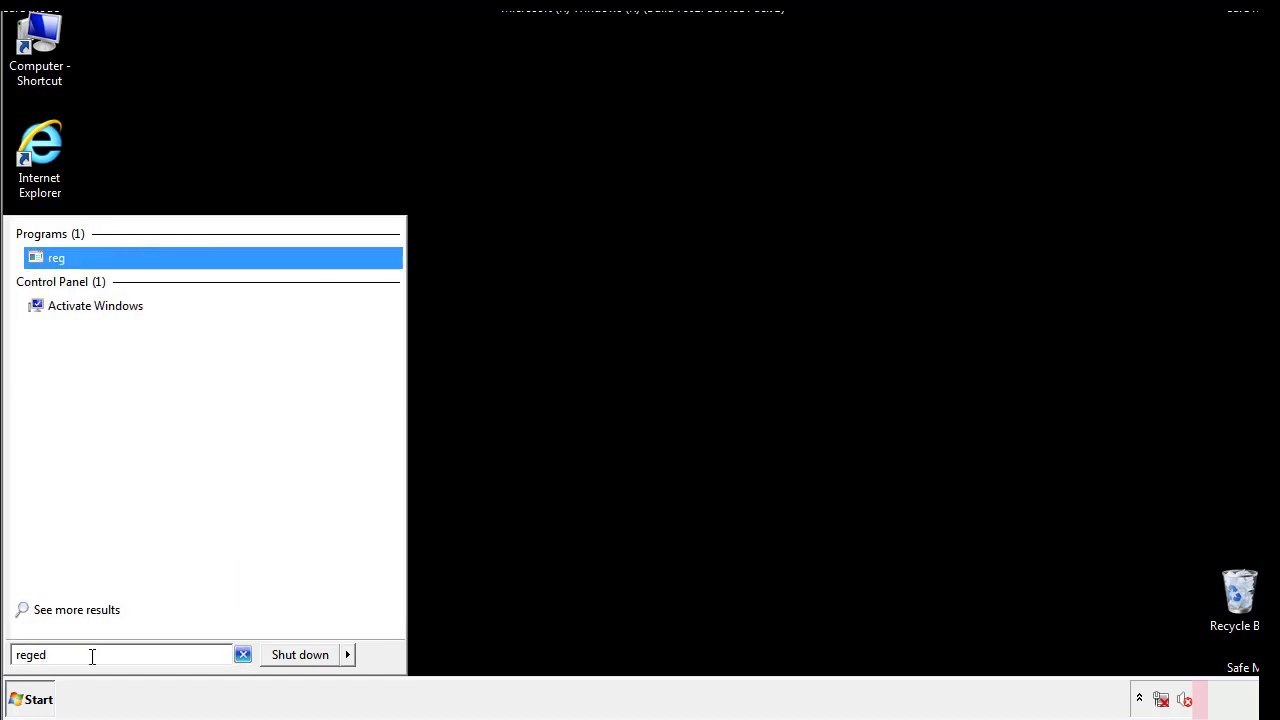
text(it)
key(Return)
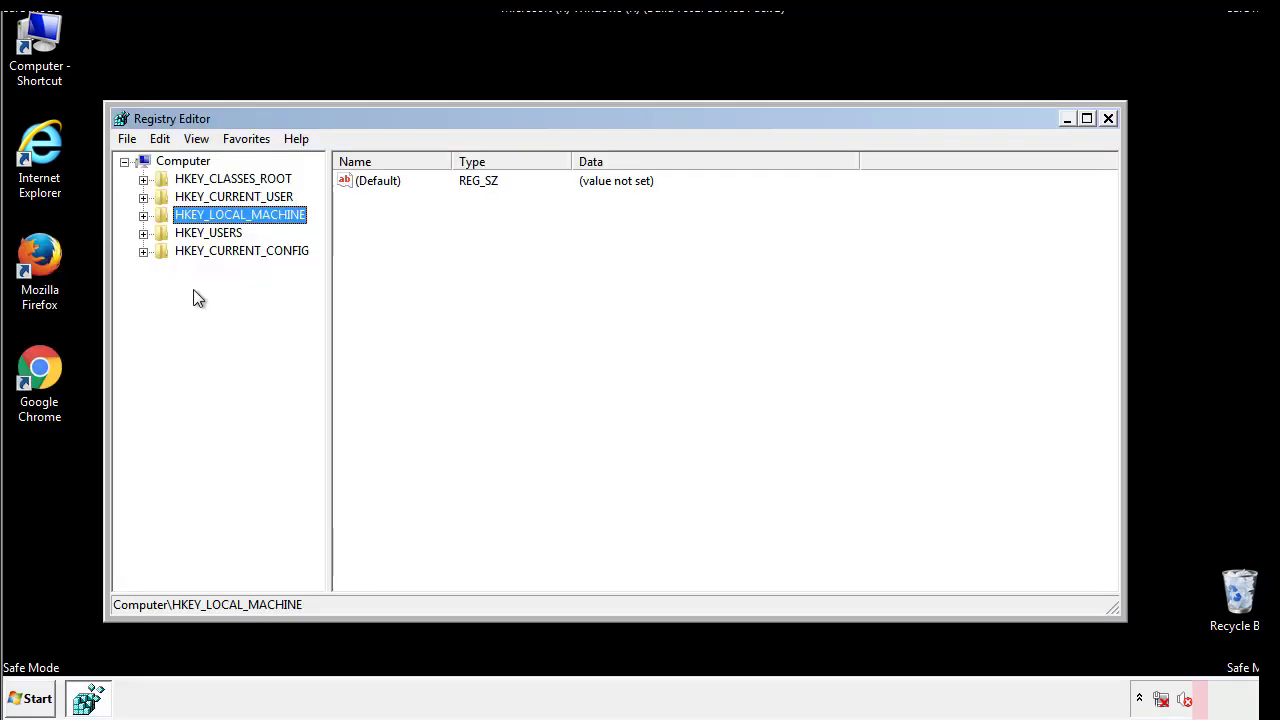
click(143, 216)
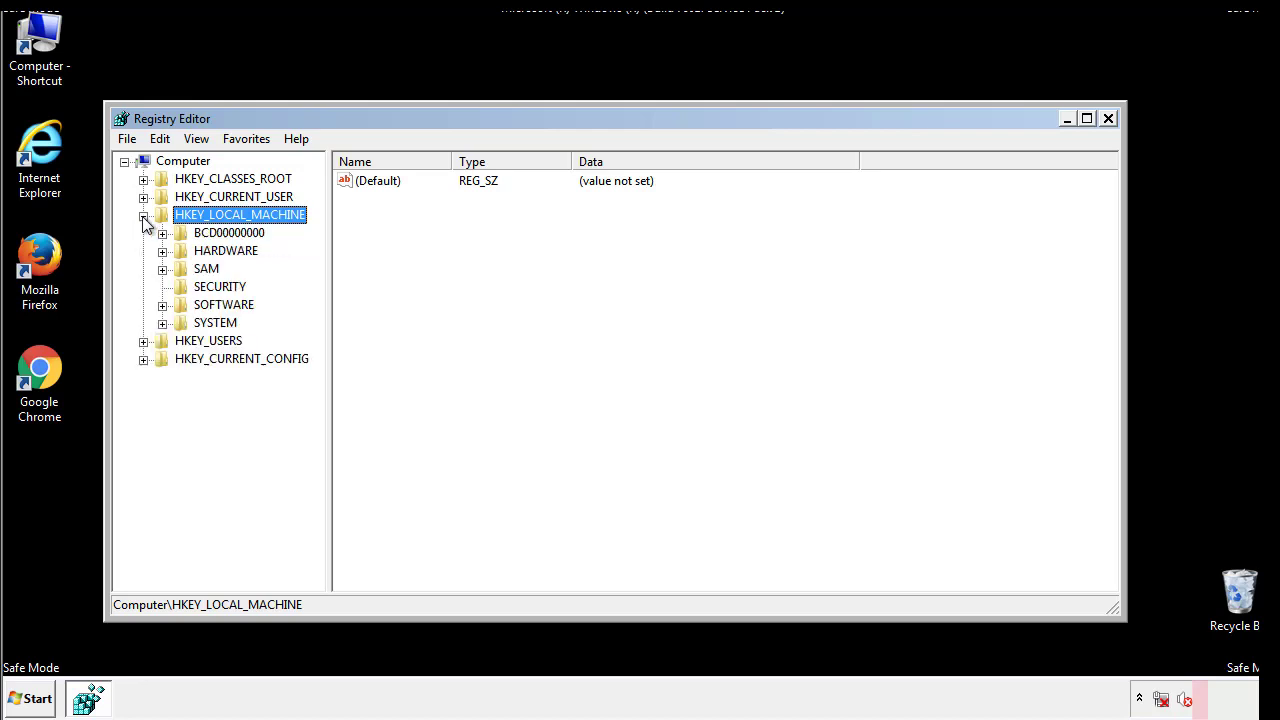
click(162, 305)
drag(315, 295, 317, 331)
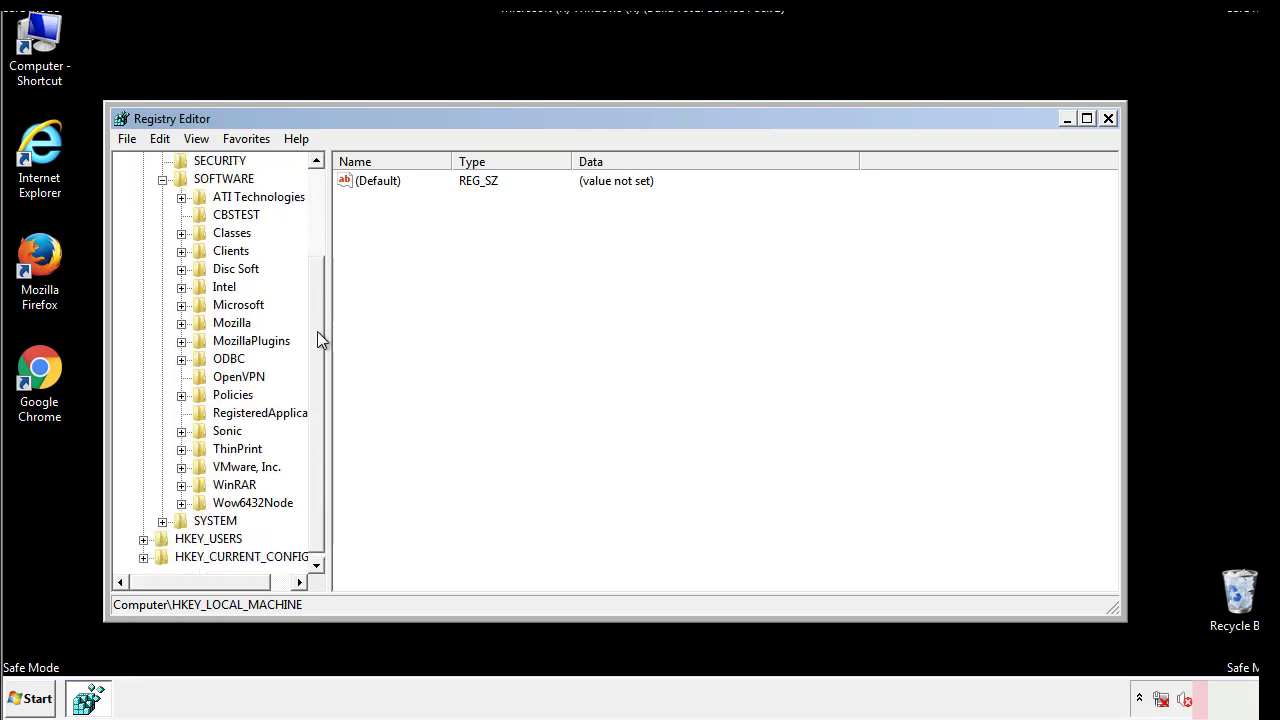
click(181, 306)
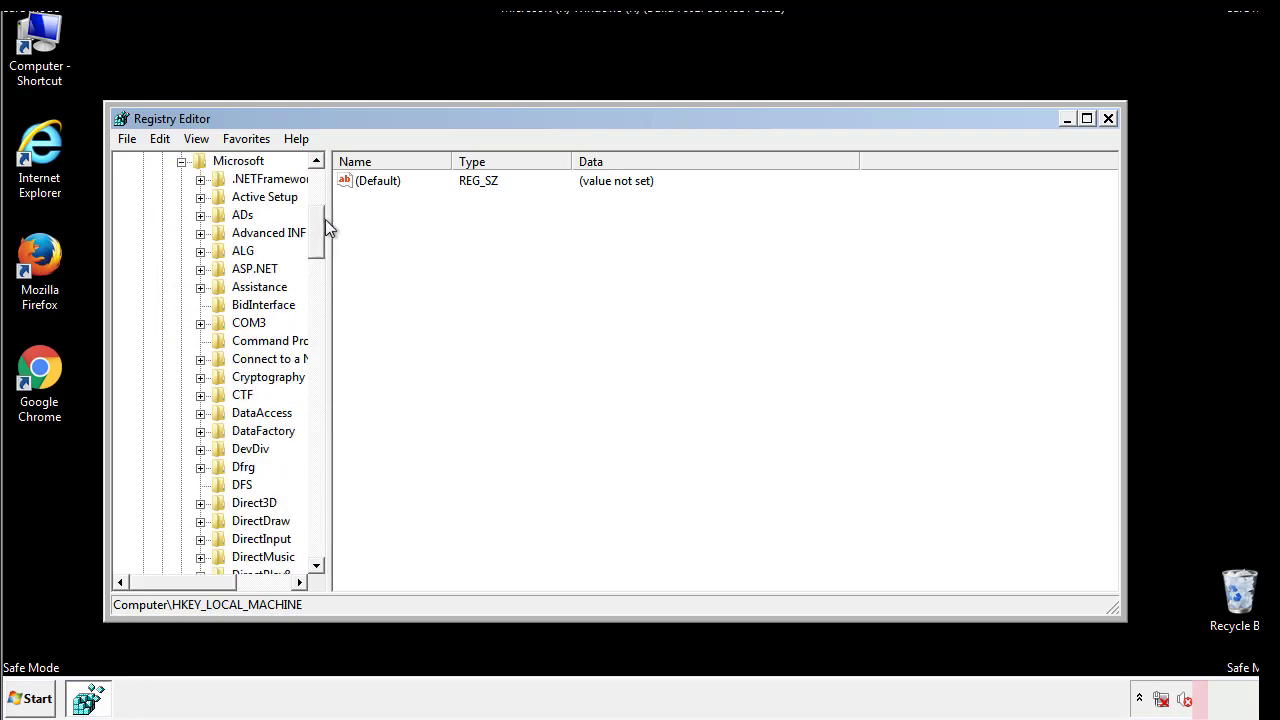
mouse_move(315, 245)
mouse_down()
mouse_move(320, 529)
mouse_move(320, 517)
mouse_up()
click(201, 305)
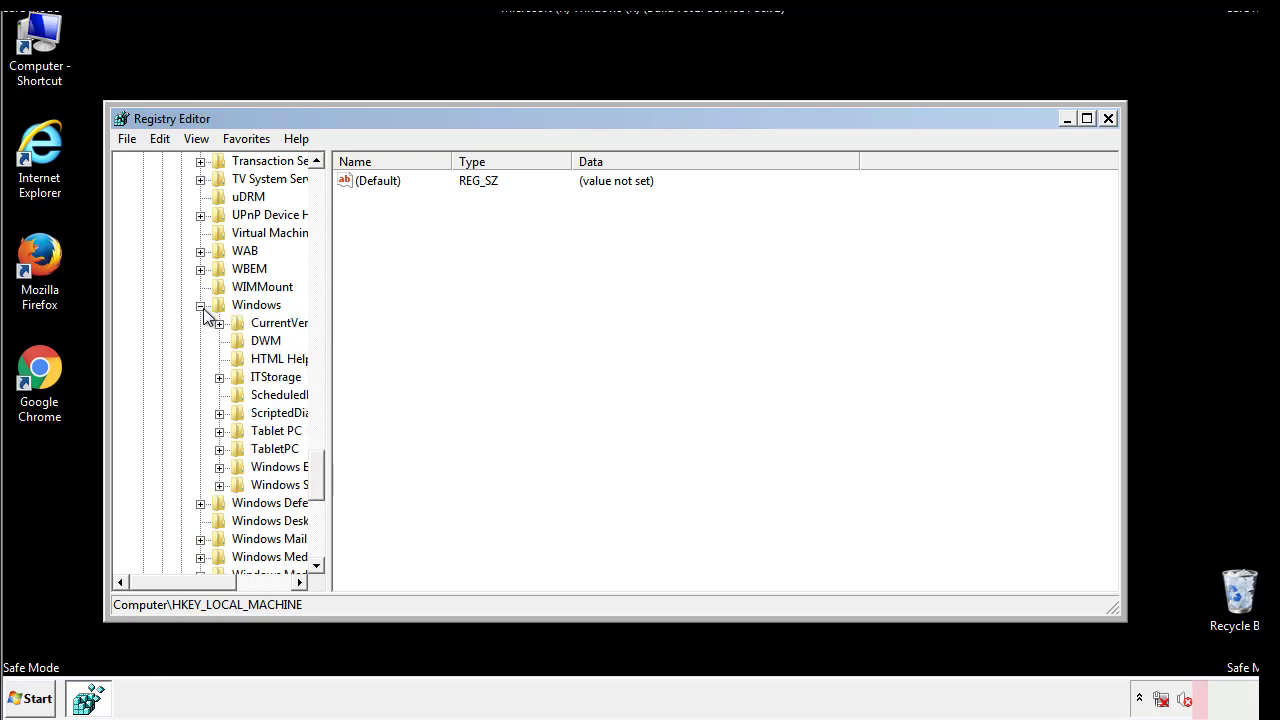
drag(177, 583, 204, 587)
click(164, 323)
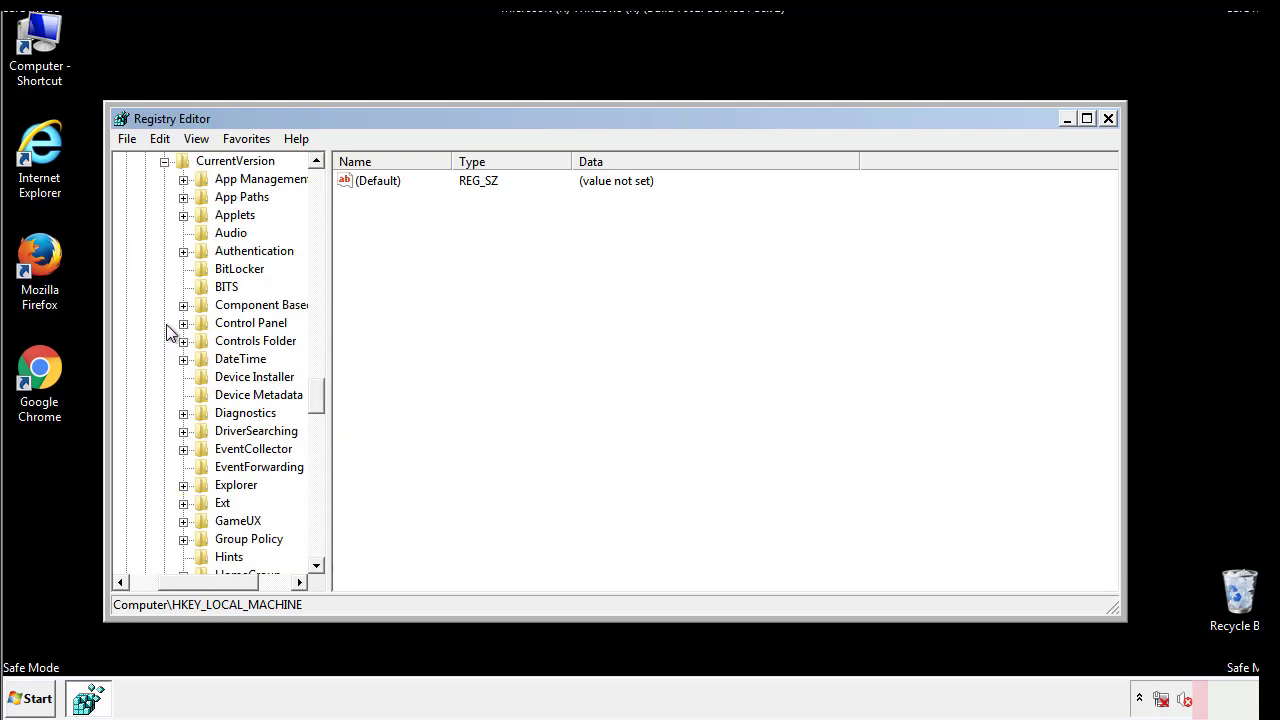
drag(325, 395, 317, 463)
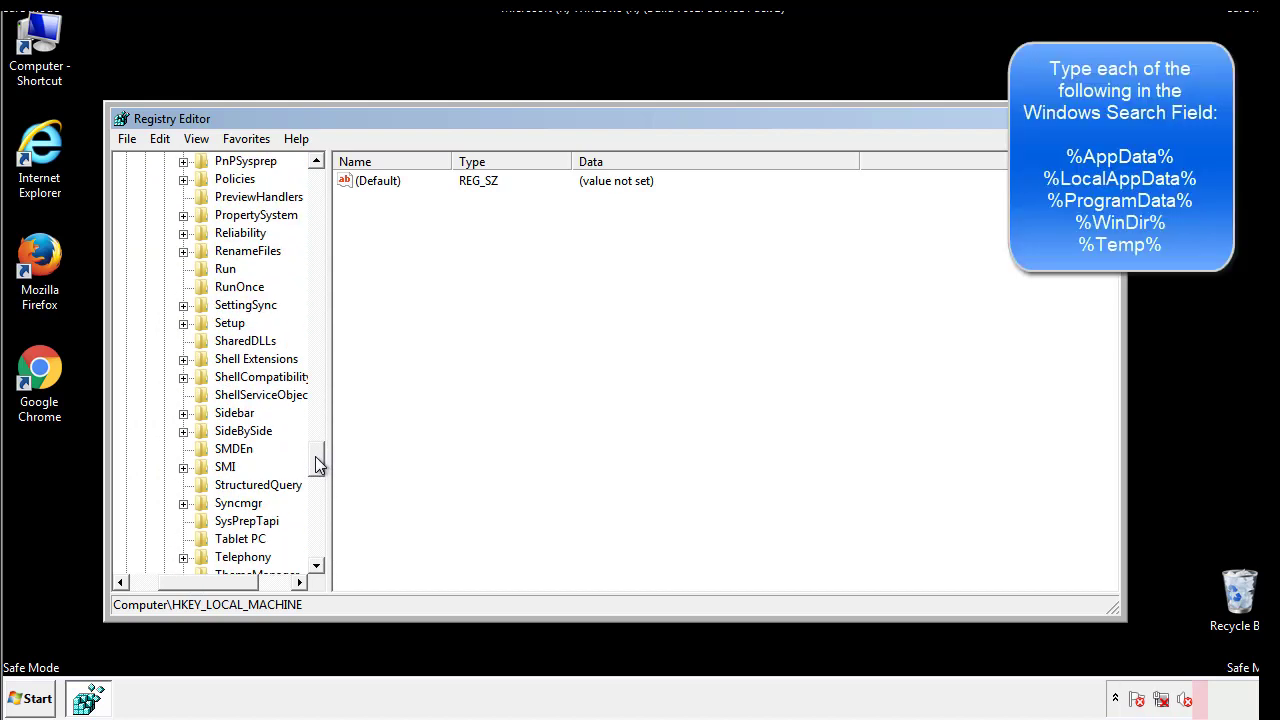
Delete the tappi.loc value from the Run key, leaving only VMware's entry
click(209, 270)
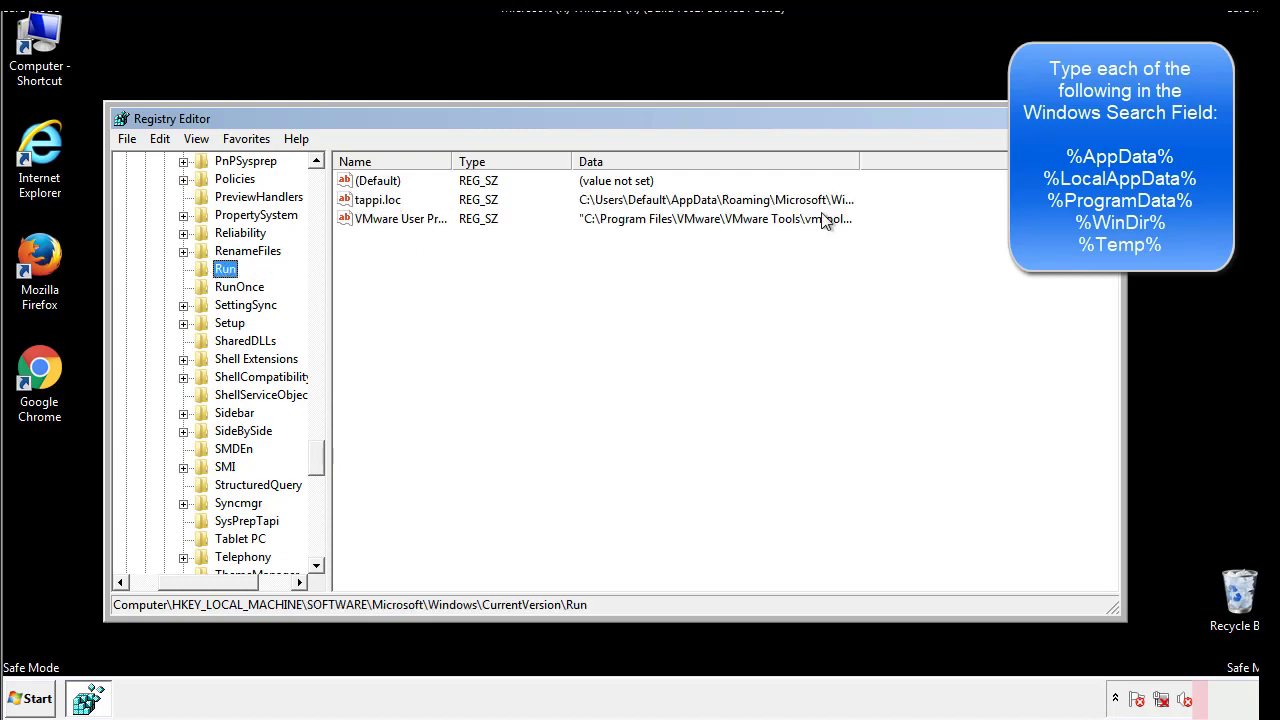
click(378, 206)
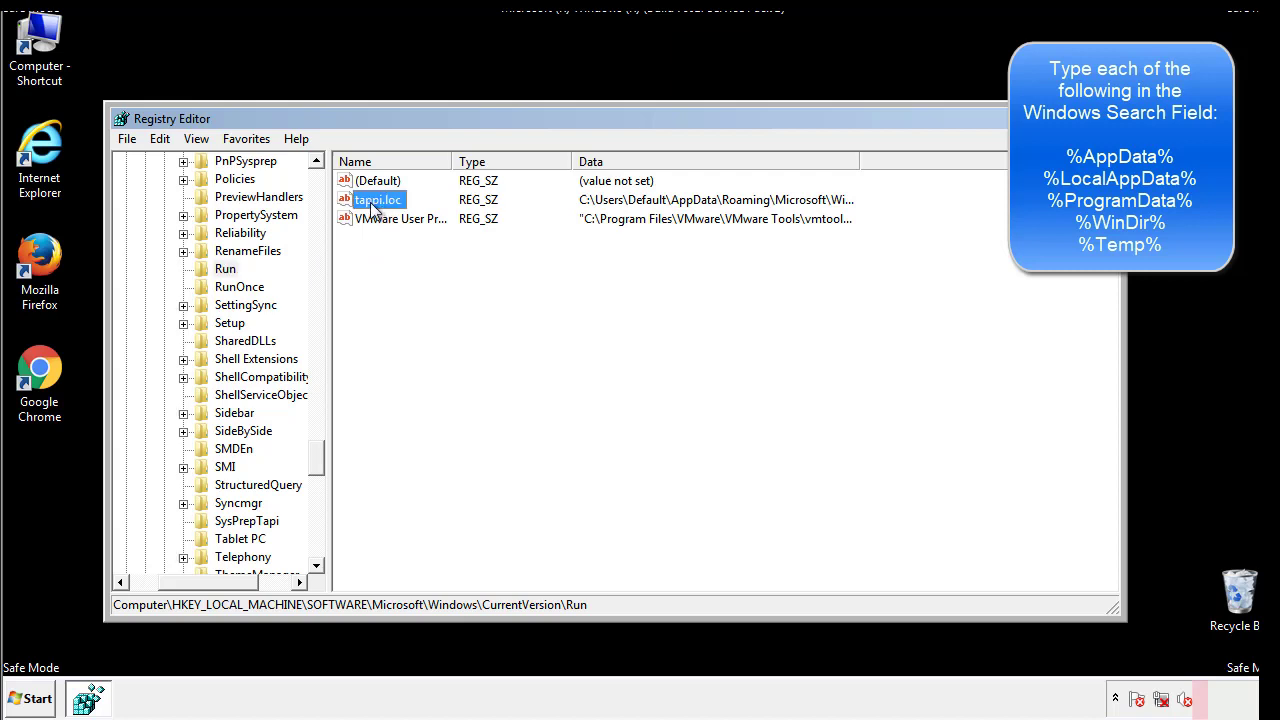
right_click(370, 203)
click(401, 260)
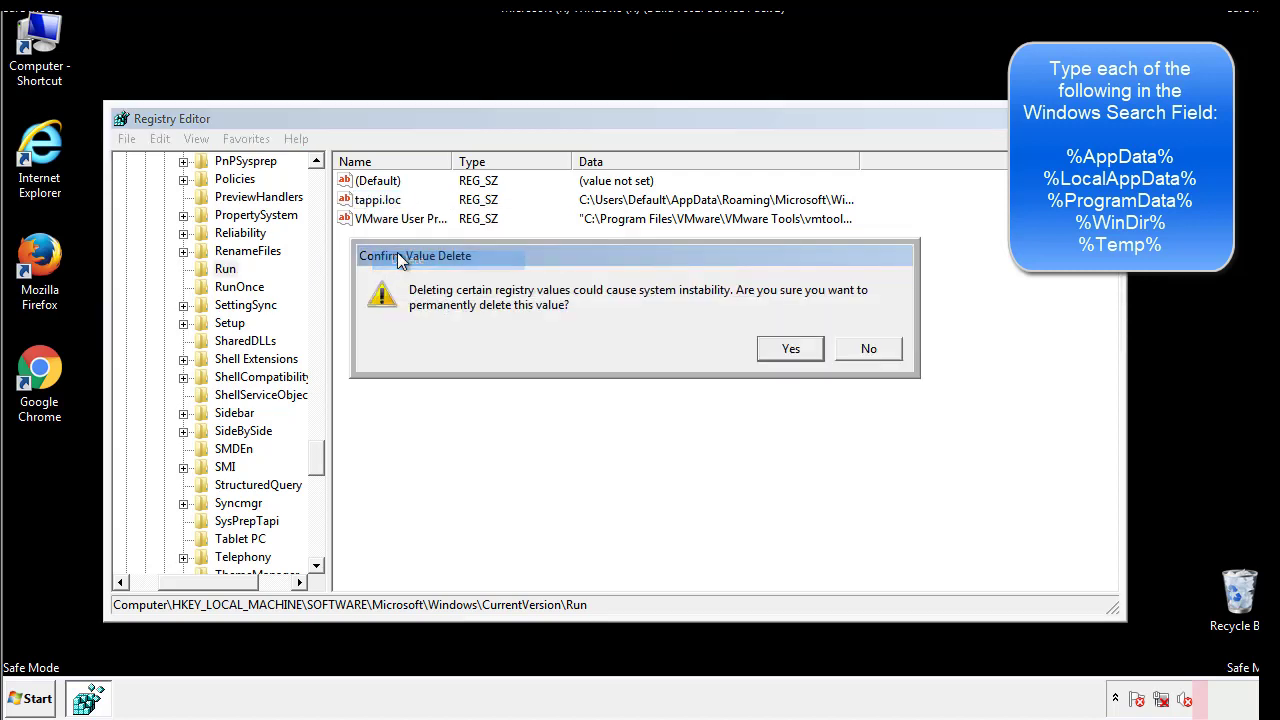
click(780, 352)
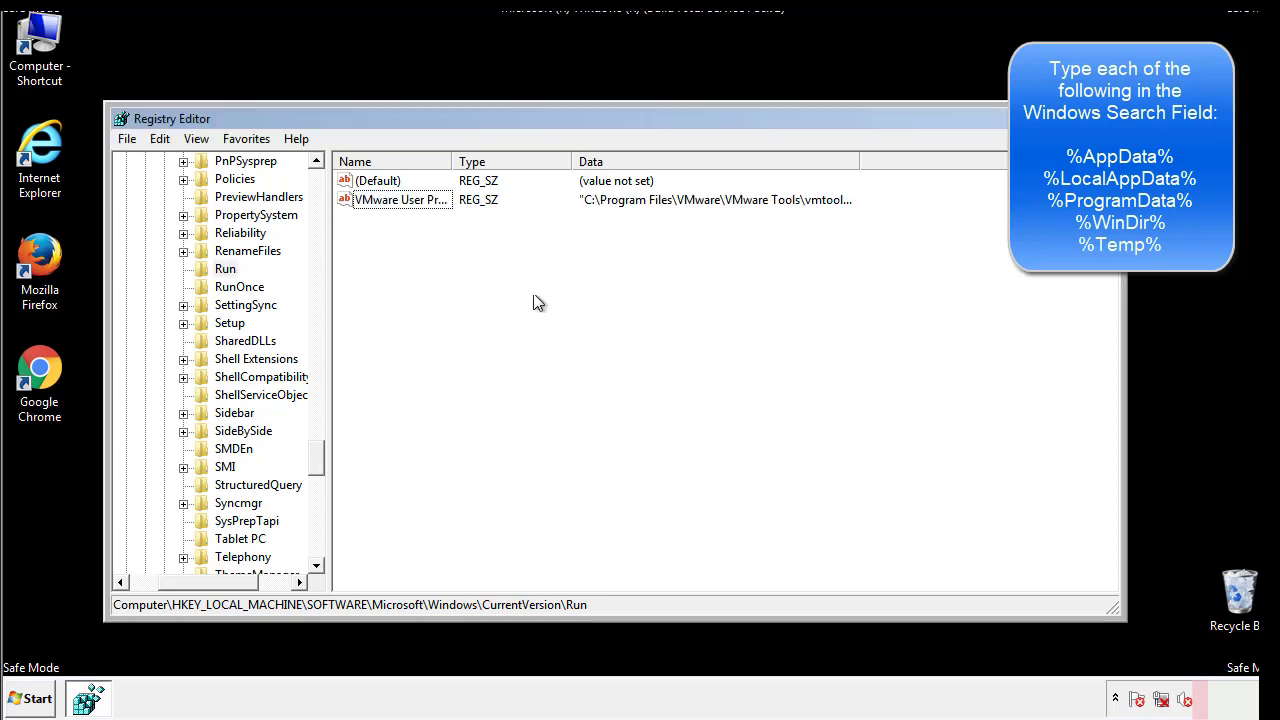
Collapse HKEY_LOCAL_MACHINE and expand HKEY_CURRENT_USER instead
drag(318, 455, 316, 546)
drag(235, 581, 156, 594)
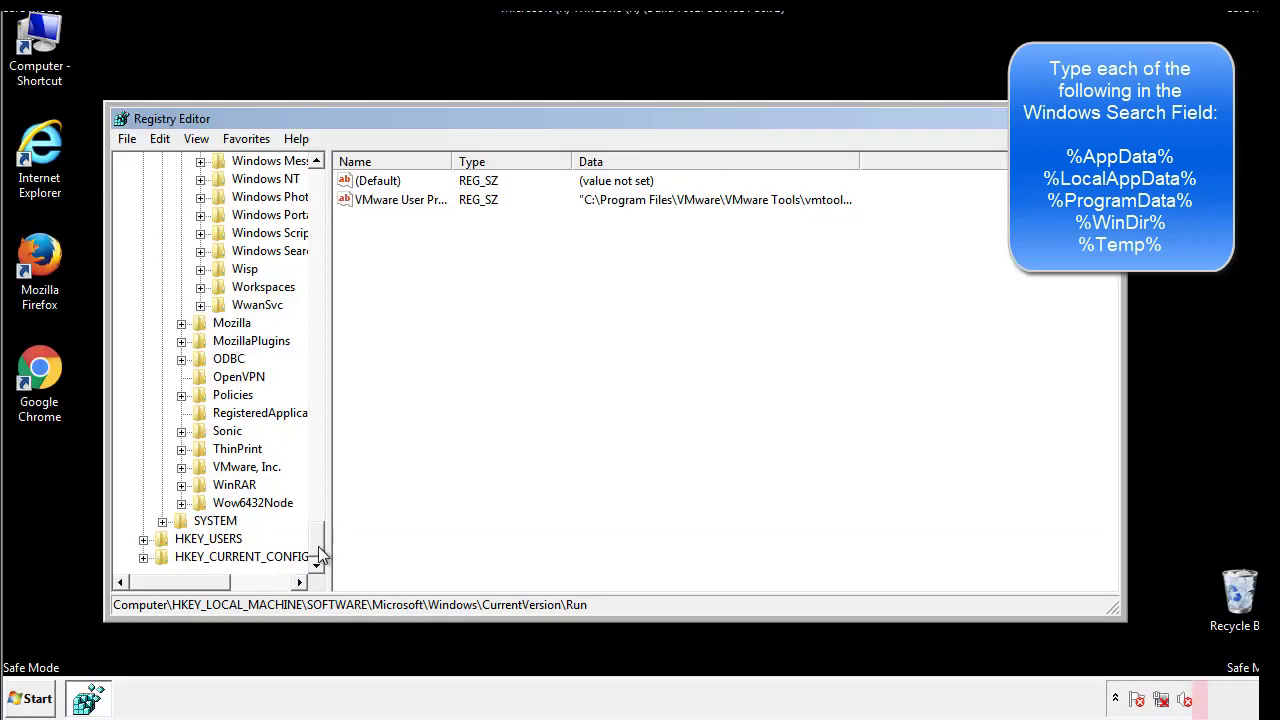
drag(322, 551, 326, 190)
click(143, 215)
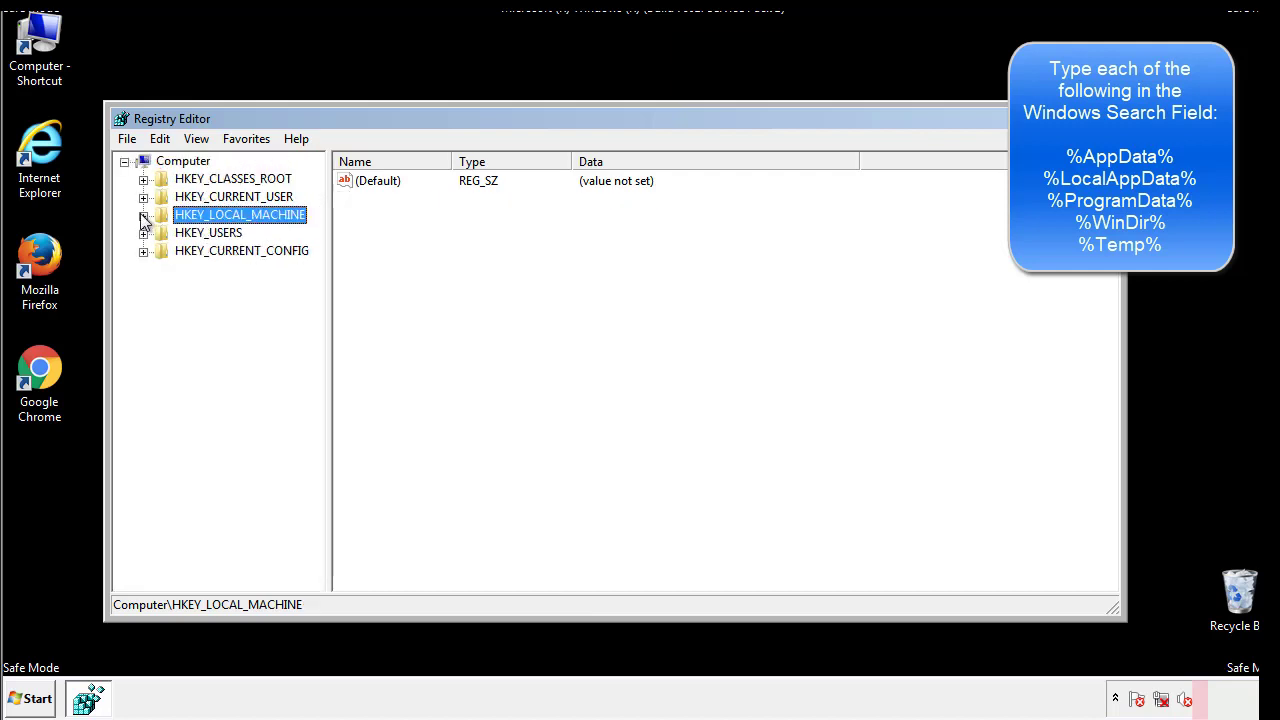
click(143, 197)
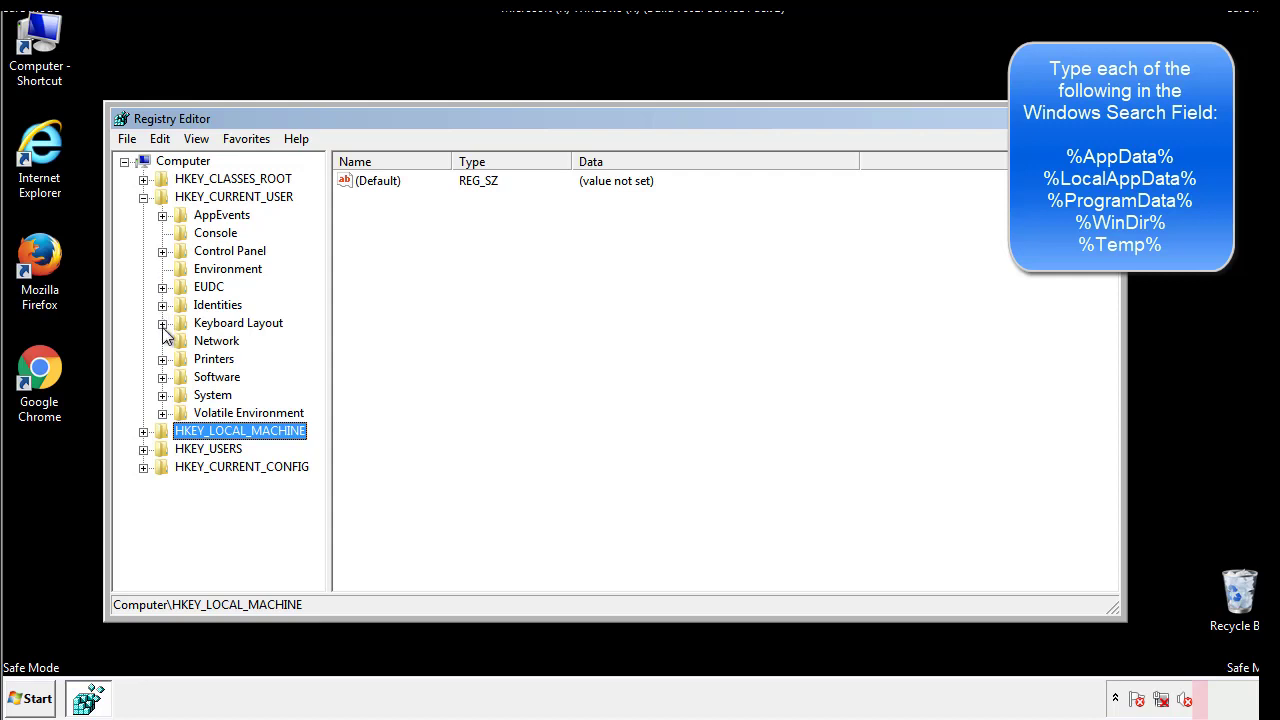
Expand the current user's Software\Microsoft\Windows\CurrentVersion to list its Run key
click(162, 377)
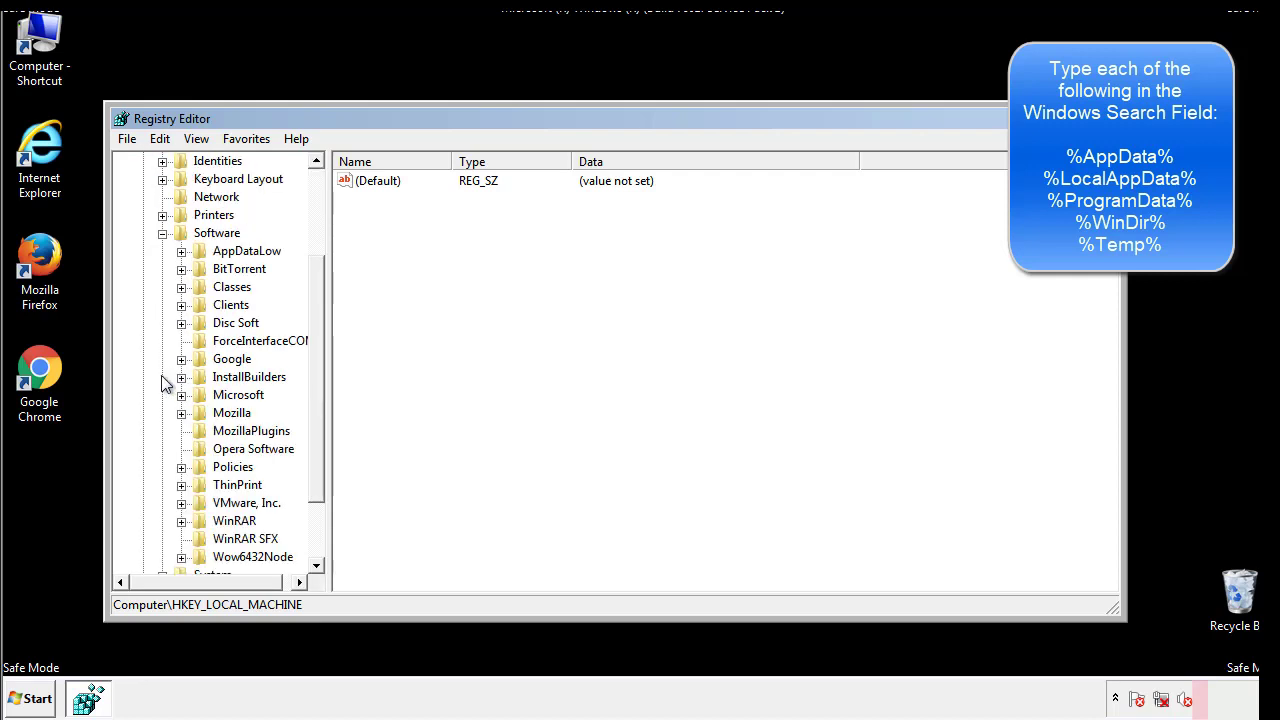
drag(314, 363, 314, 381)
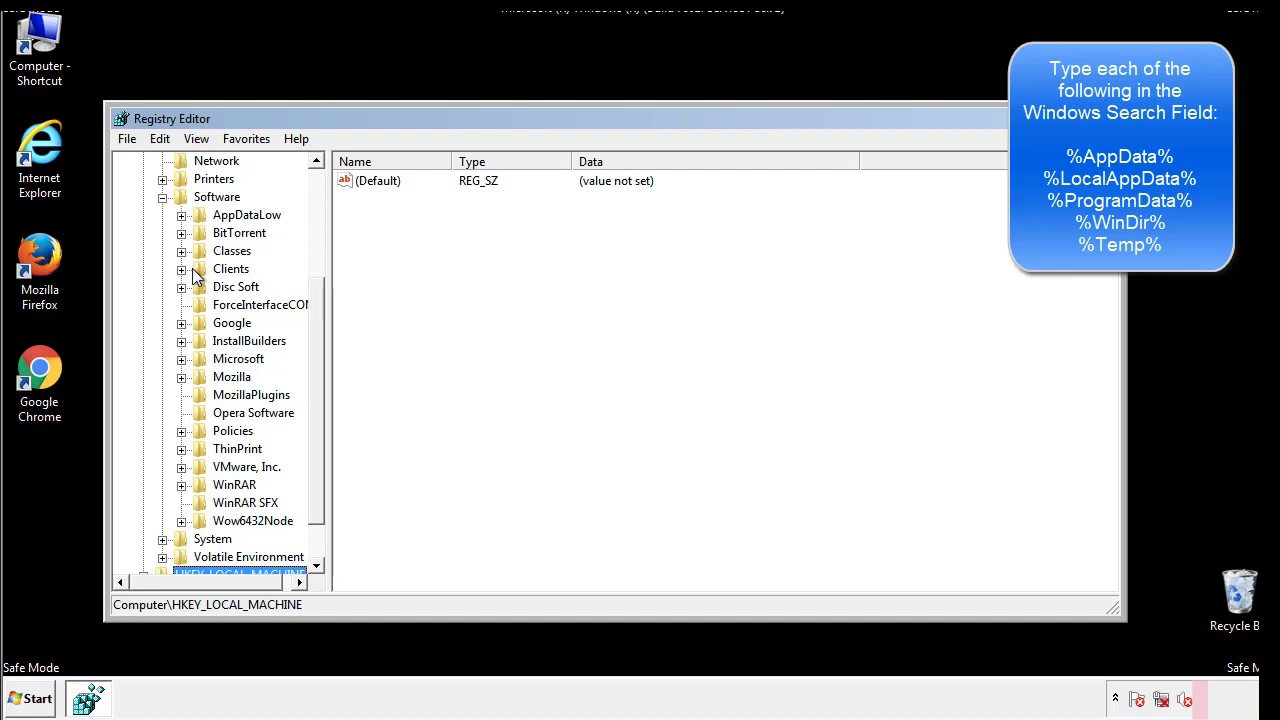
click(181, 366)
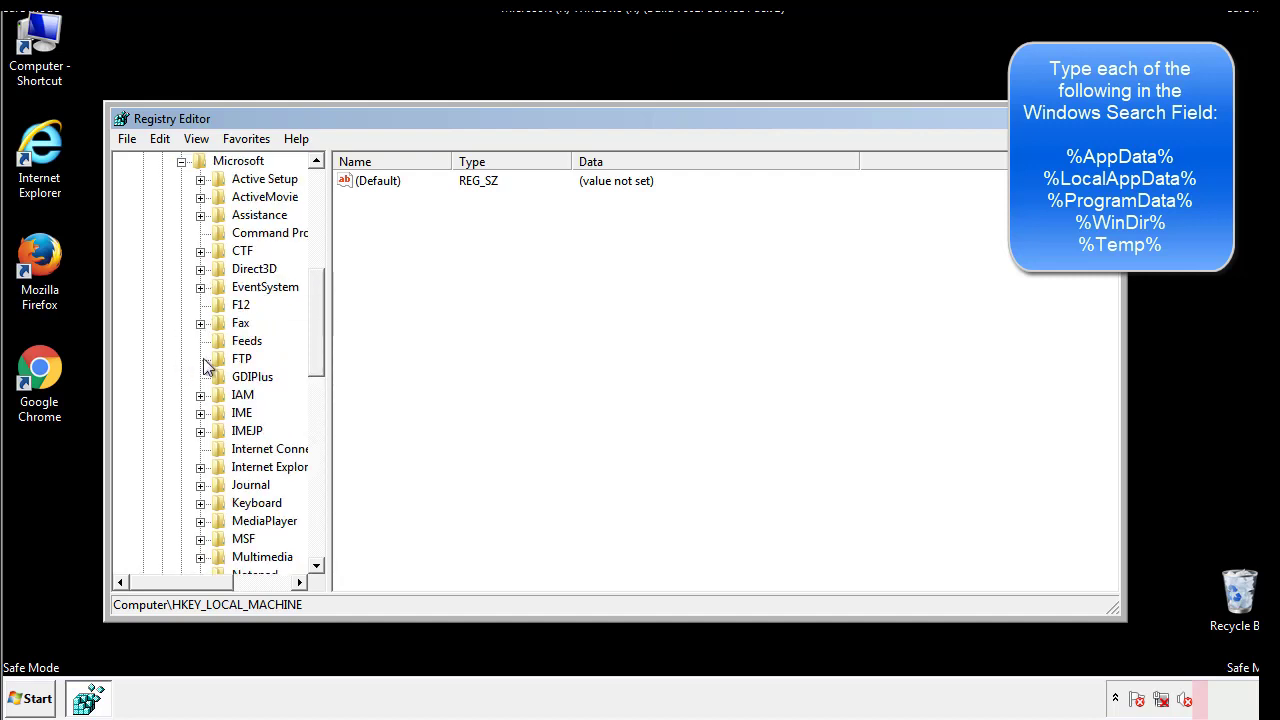
drag(314, 292, 317, 424)
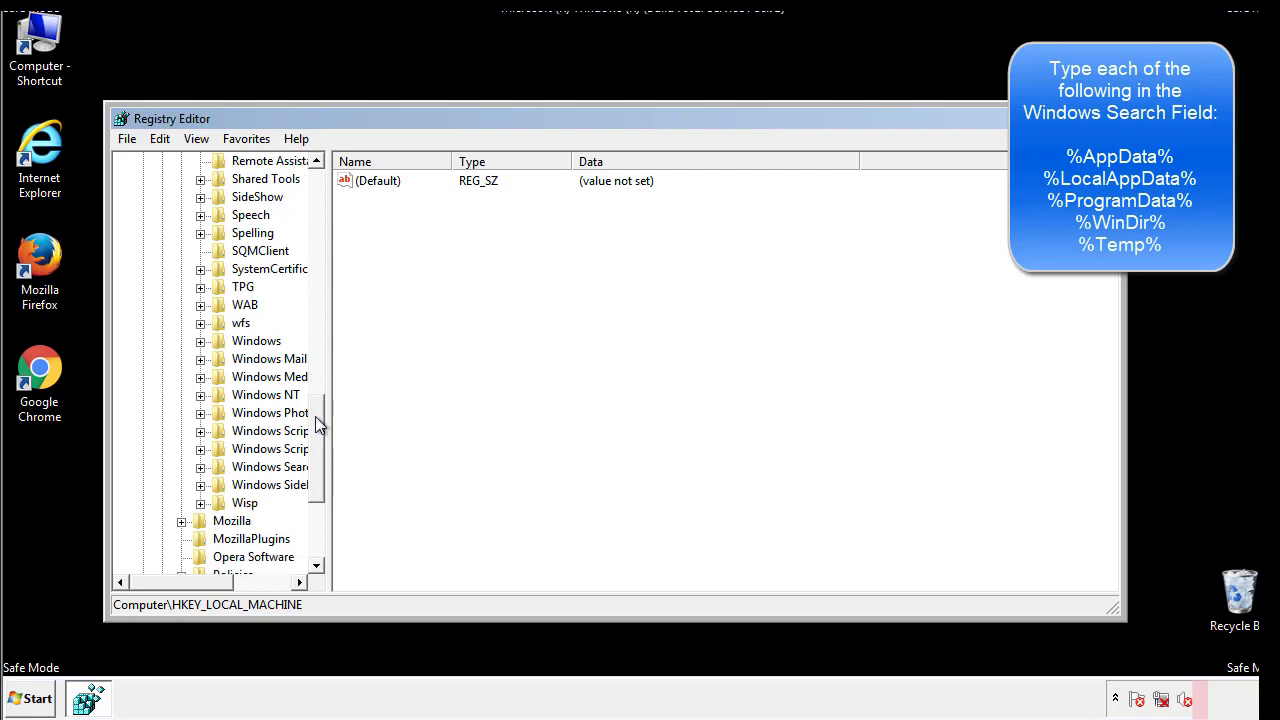
click(200, 341)
click(219, 359)
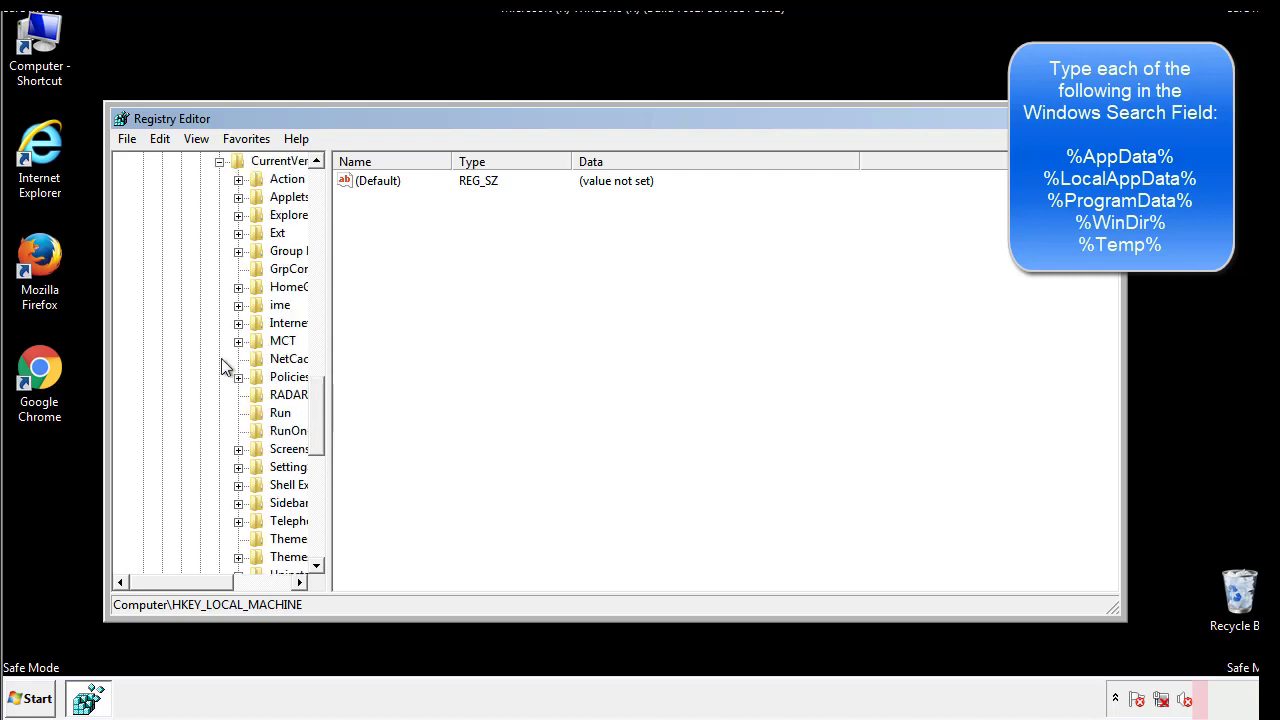
drag(193, 587, 225, 582)
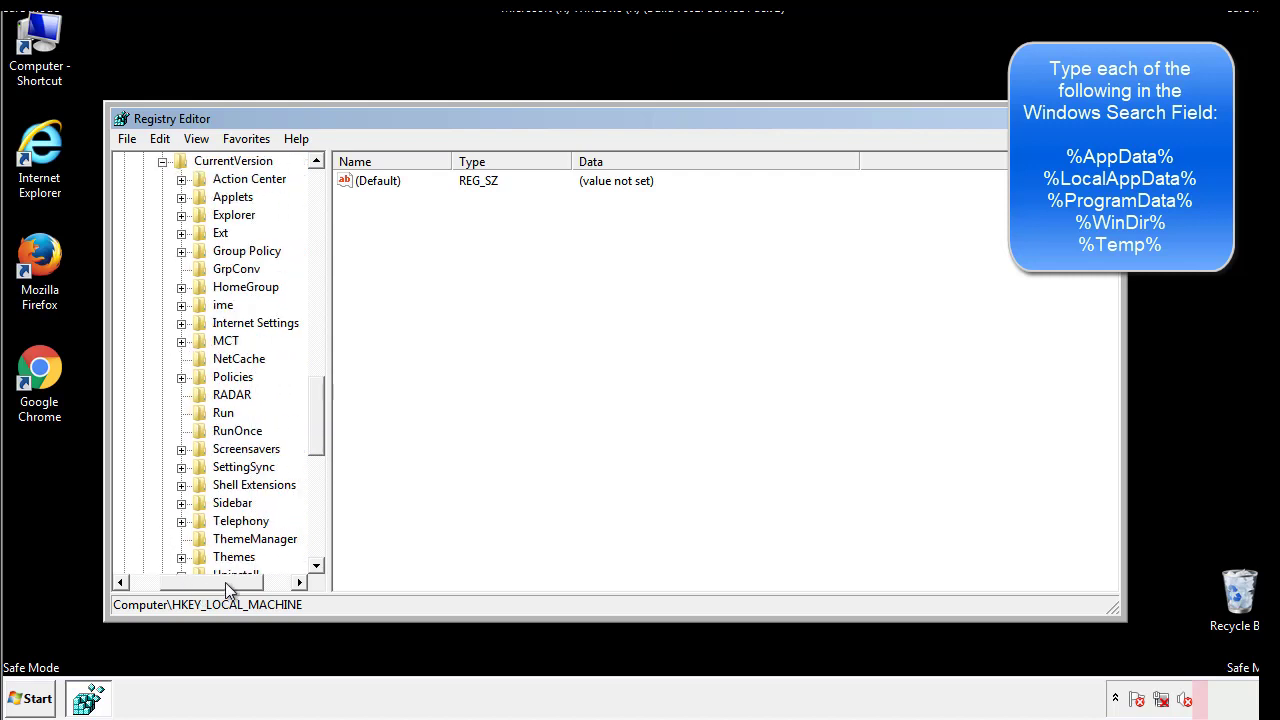
View the current user's Run key, holding only DAEMON Tools, then collapse the Windows key
click(219, 410)
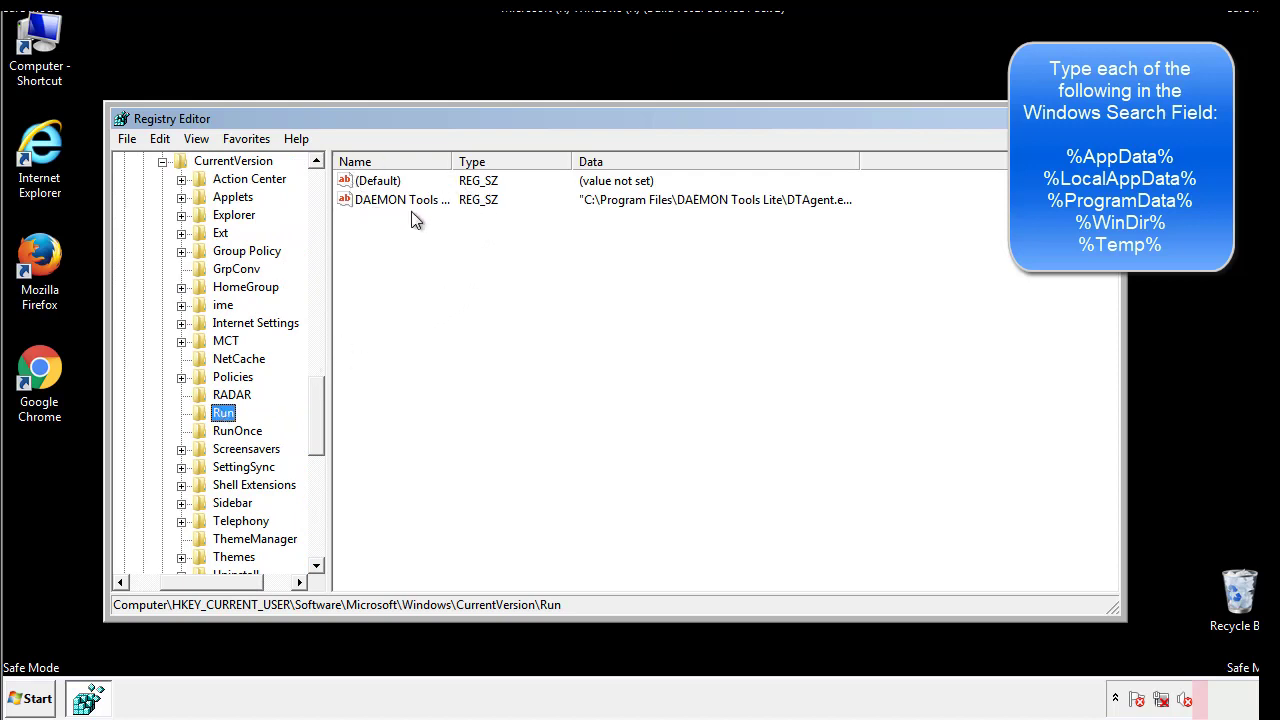
click(545, 230)
drag(373, 291, 422, 226)
drag(212, 579, 187, 581)
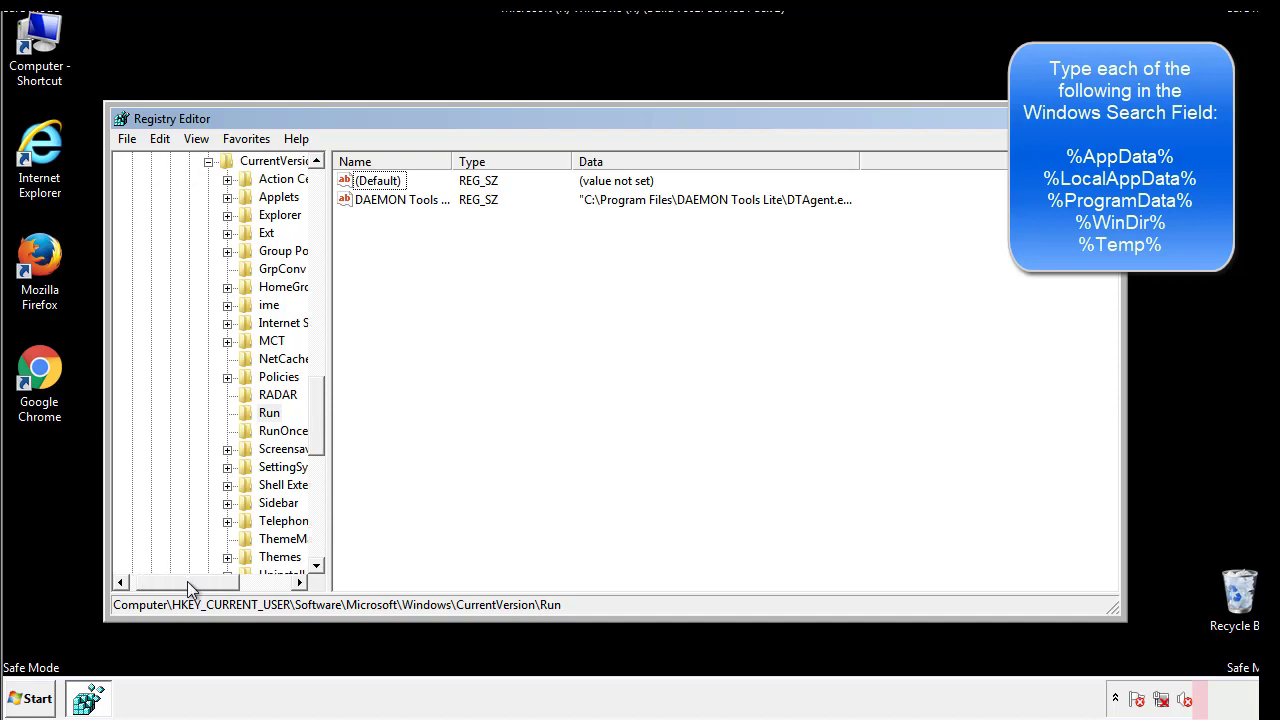
scroll(316, 418, up, 1)
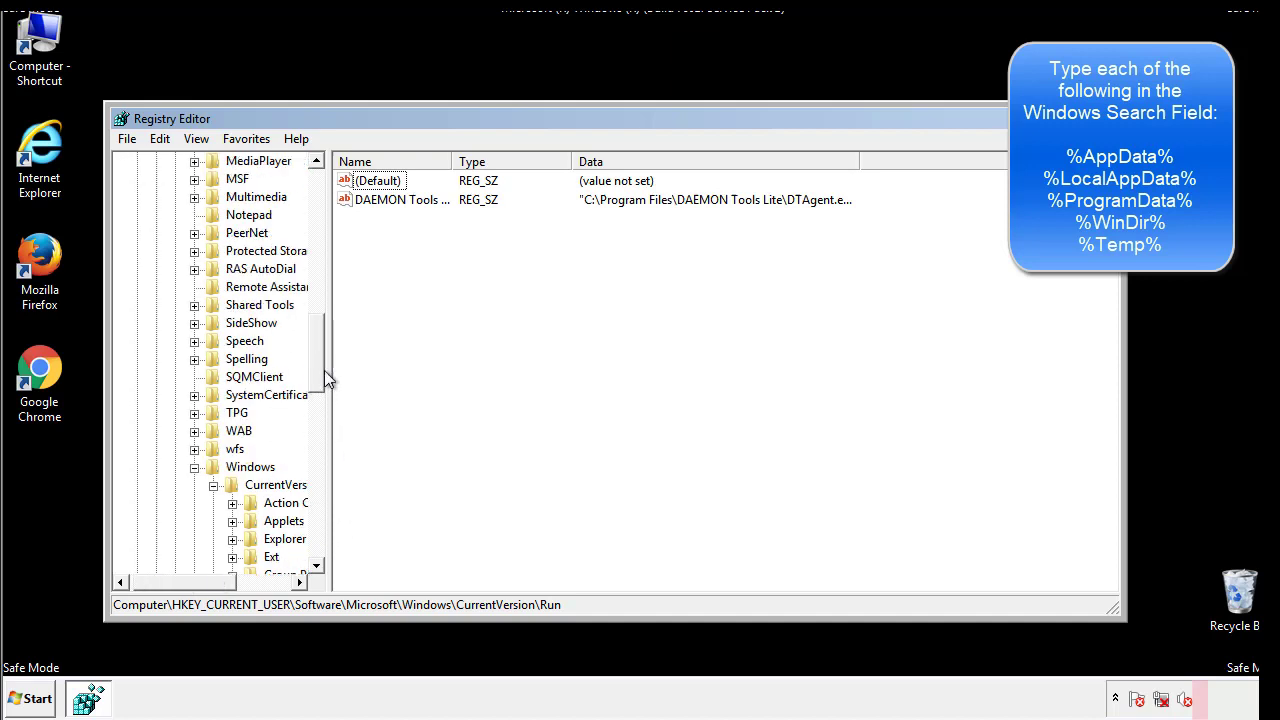
click(195, 467)
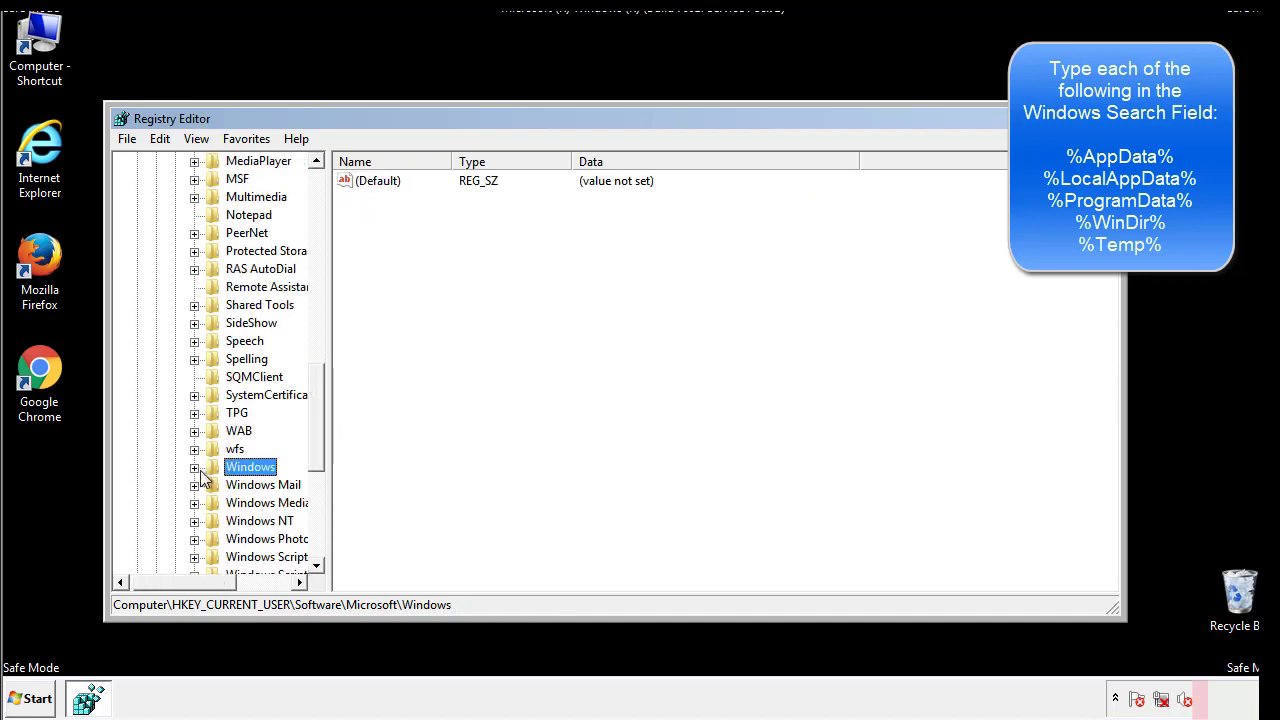
drag(321, 445, 322, 247)
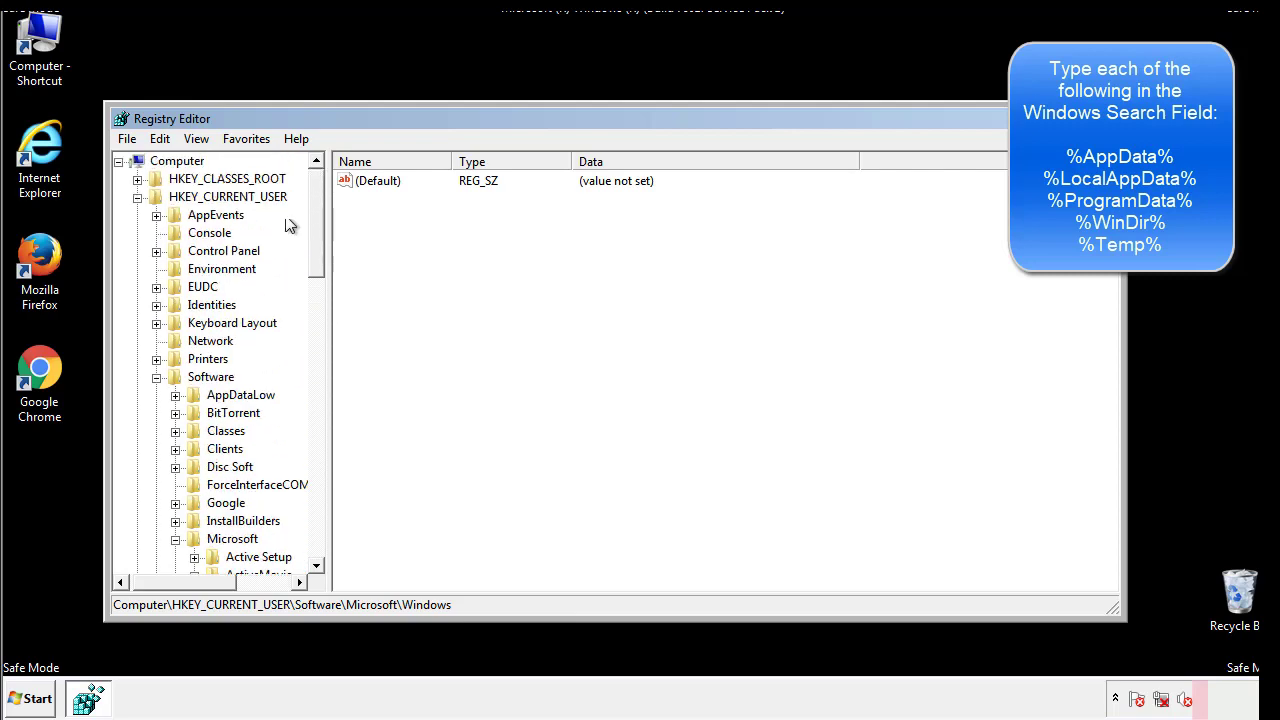
Search the registry for %temp% to reach the VolumeCaches\Temporary Files key
click(167, 140)
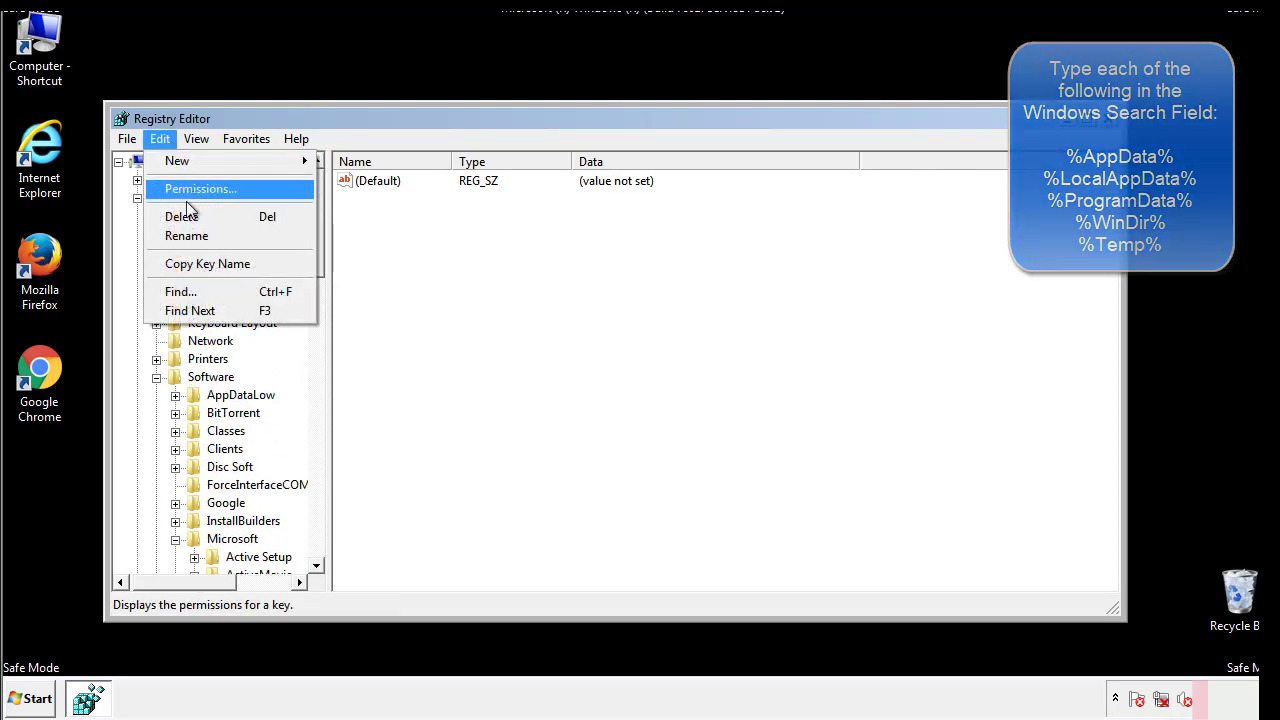
click(178, 291)
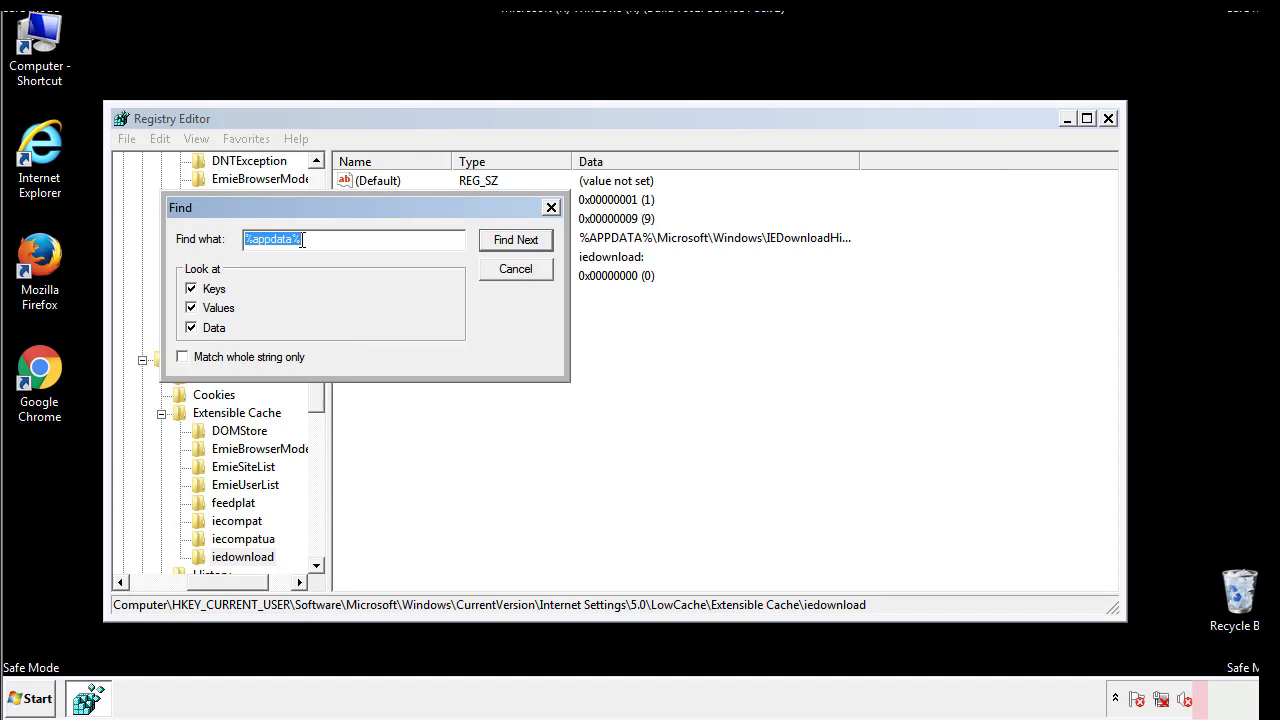
text(%temp%)
key(Return)
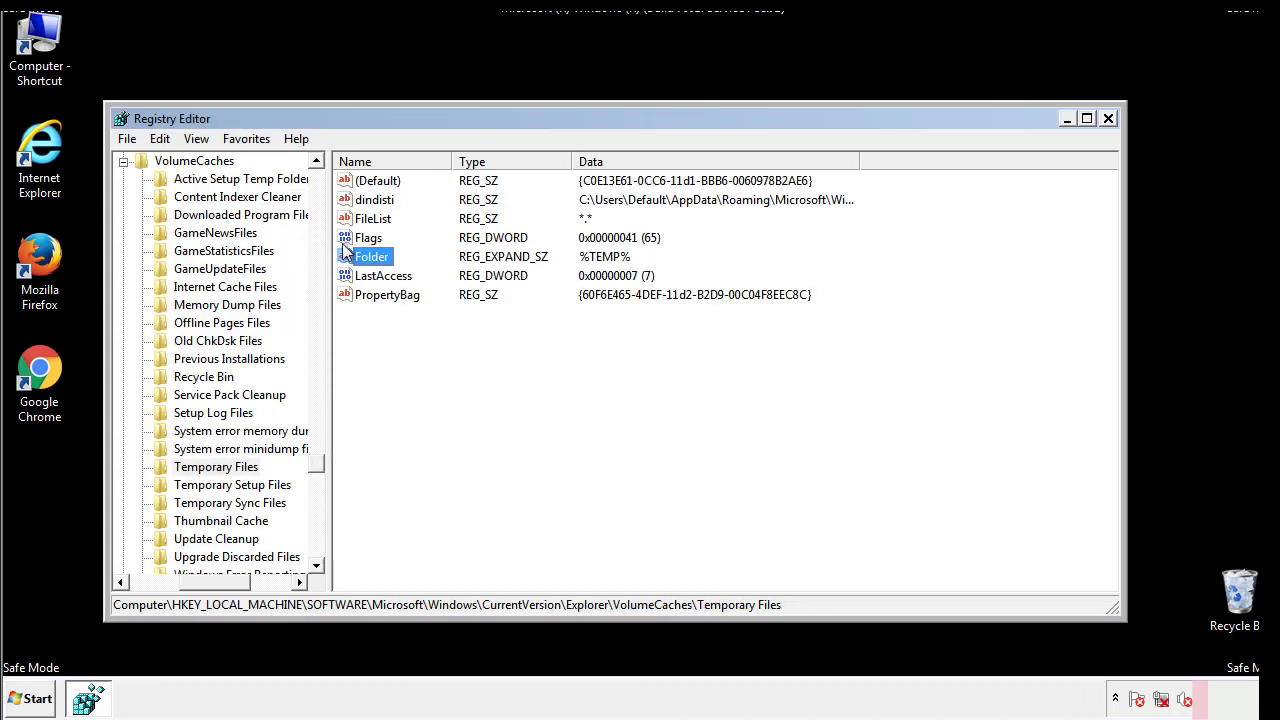
Delete all Temporary Files values, including dindisti, leaving only (Default)
click(525, 350)
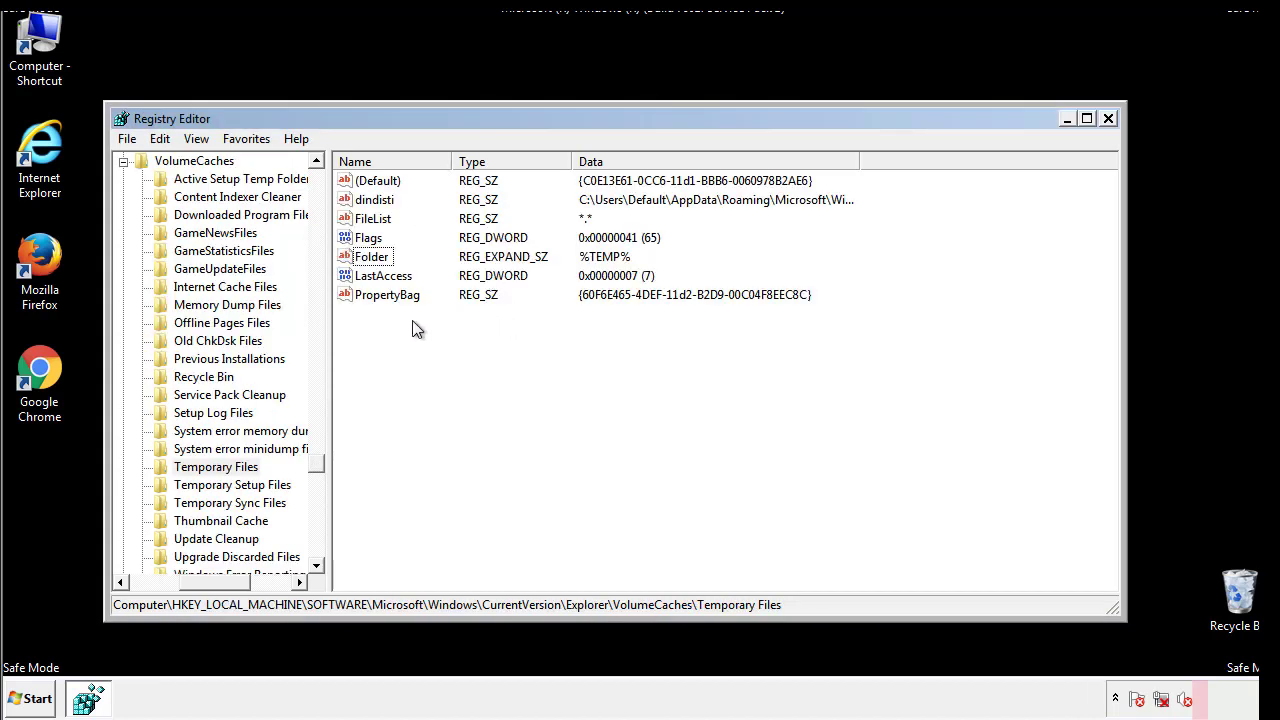
drag(410, 320, 365, 187)
right_click(365, 187)
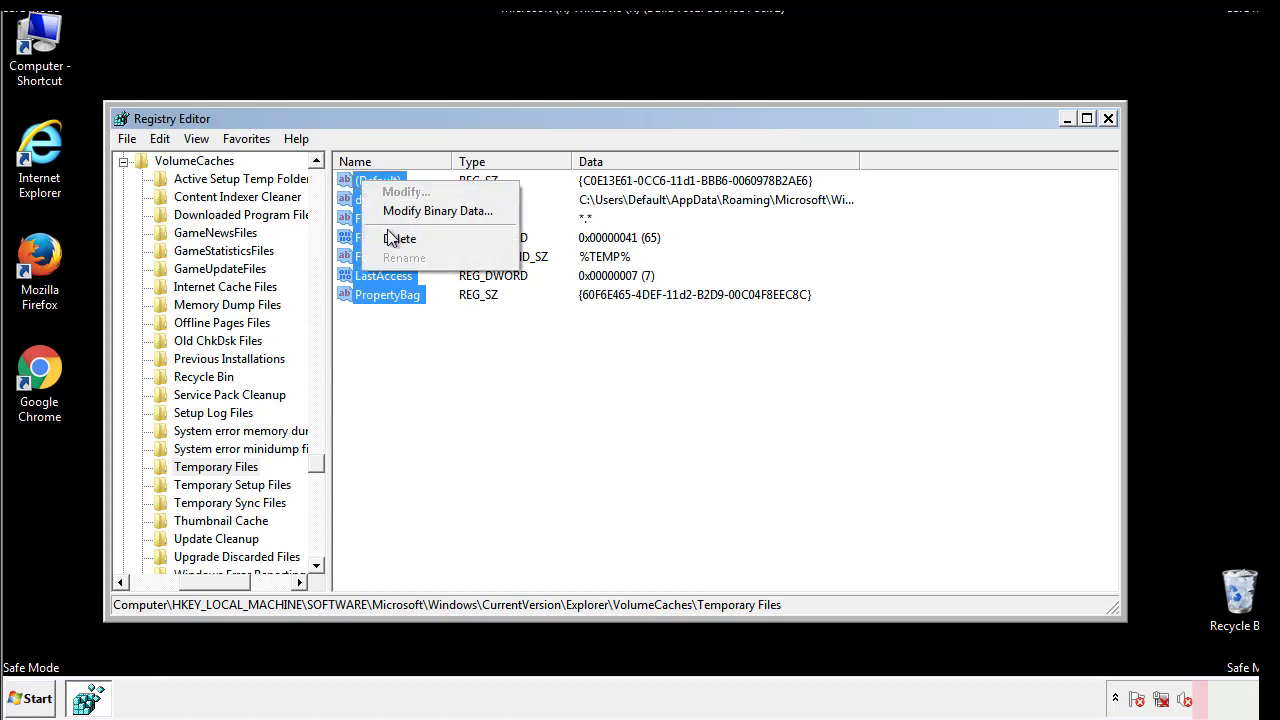
click(390, 239)
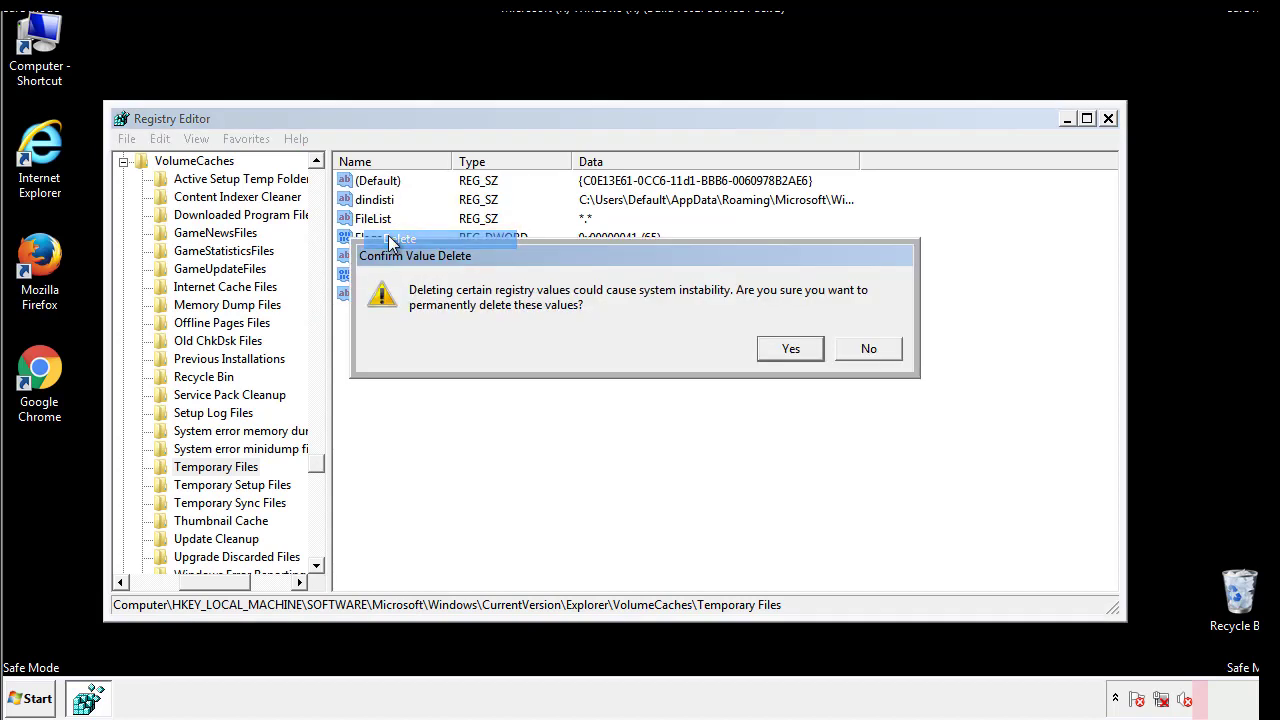
click(800, 349)
click(446, 246)
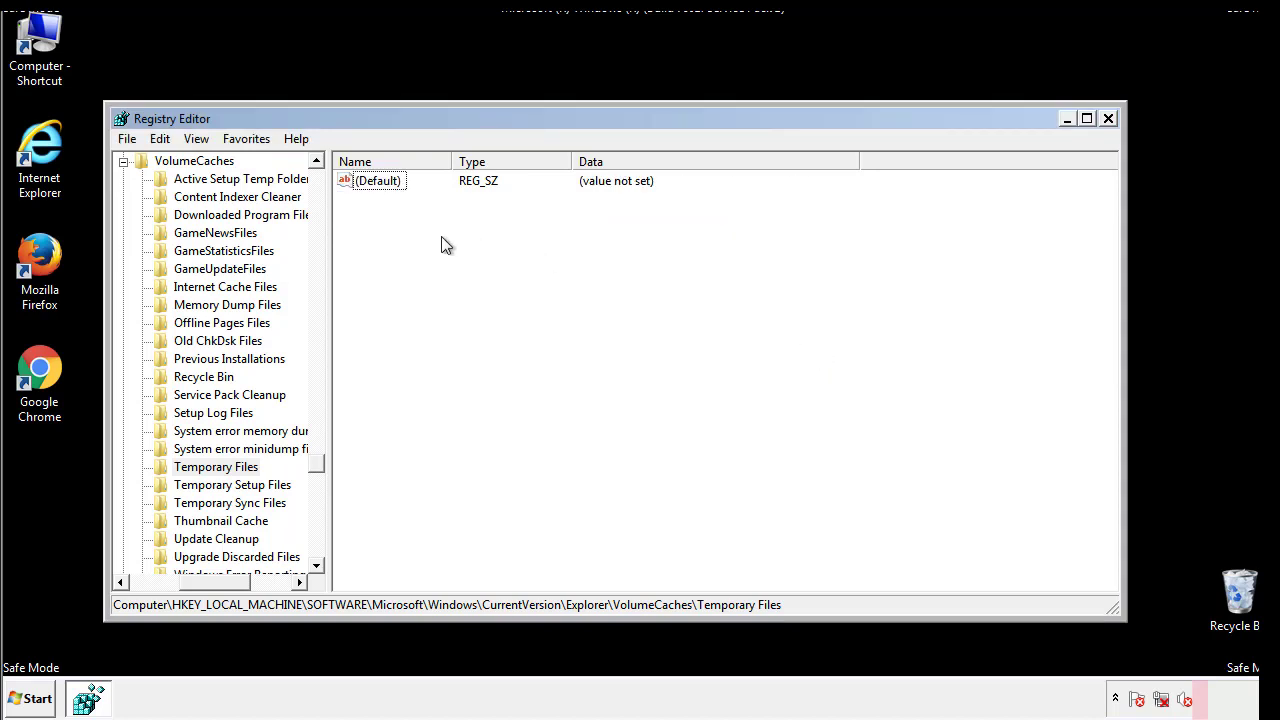
Close Registry Editor and launch msconfig from the Start search
click(1109, 119)
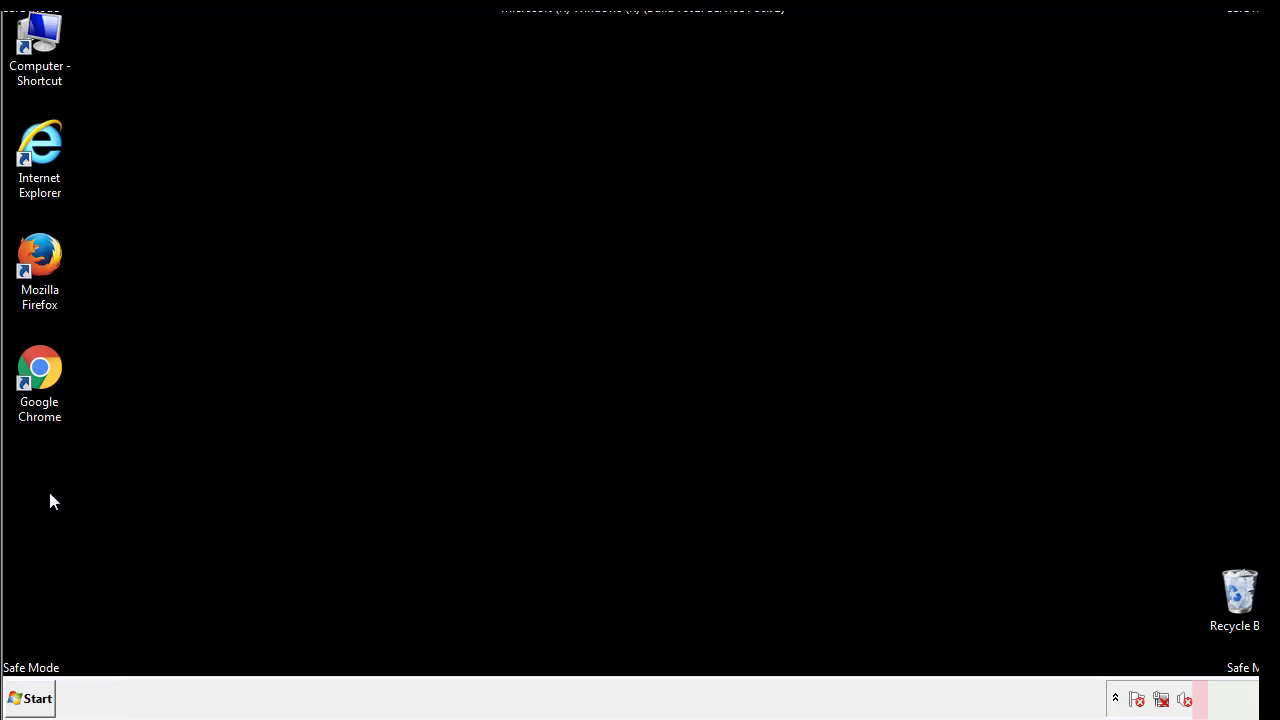
click(25, 702)
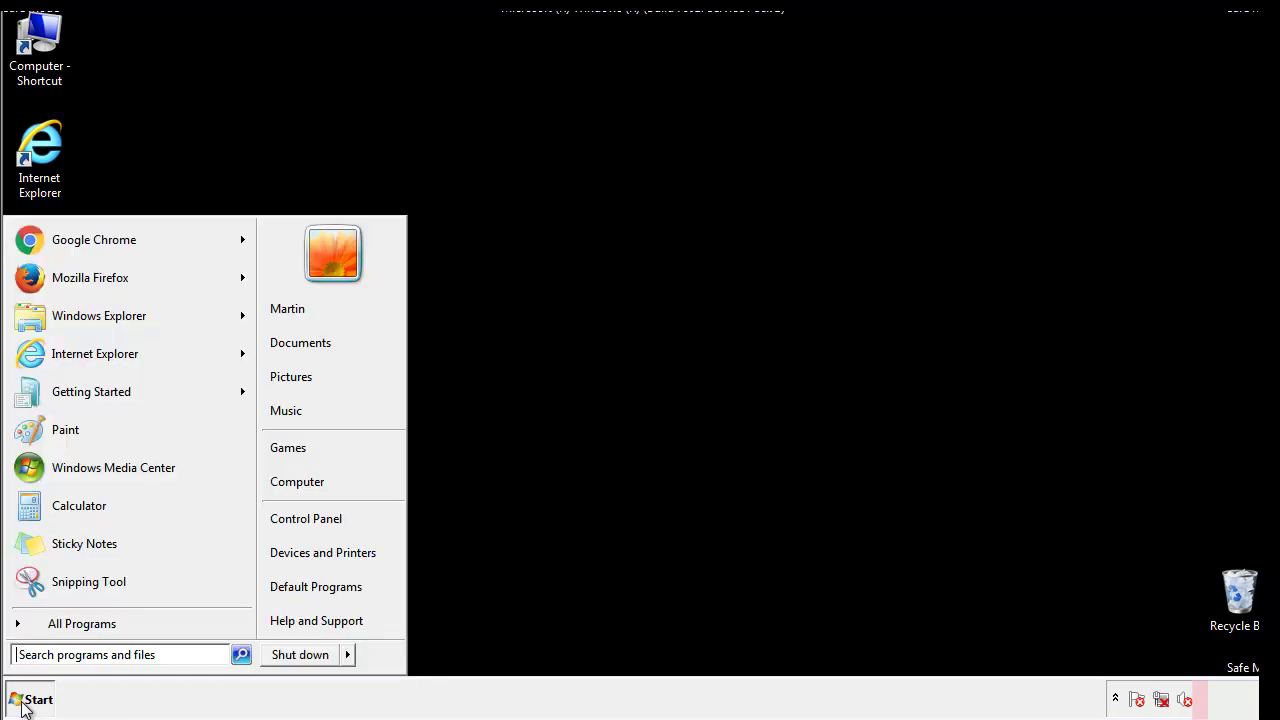
click(69, 654)
text(mscon)
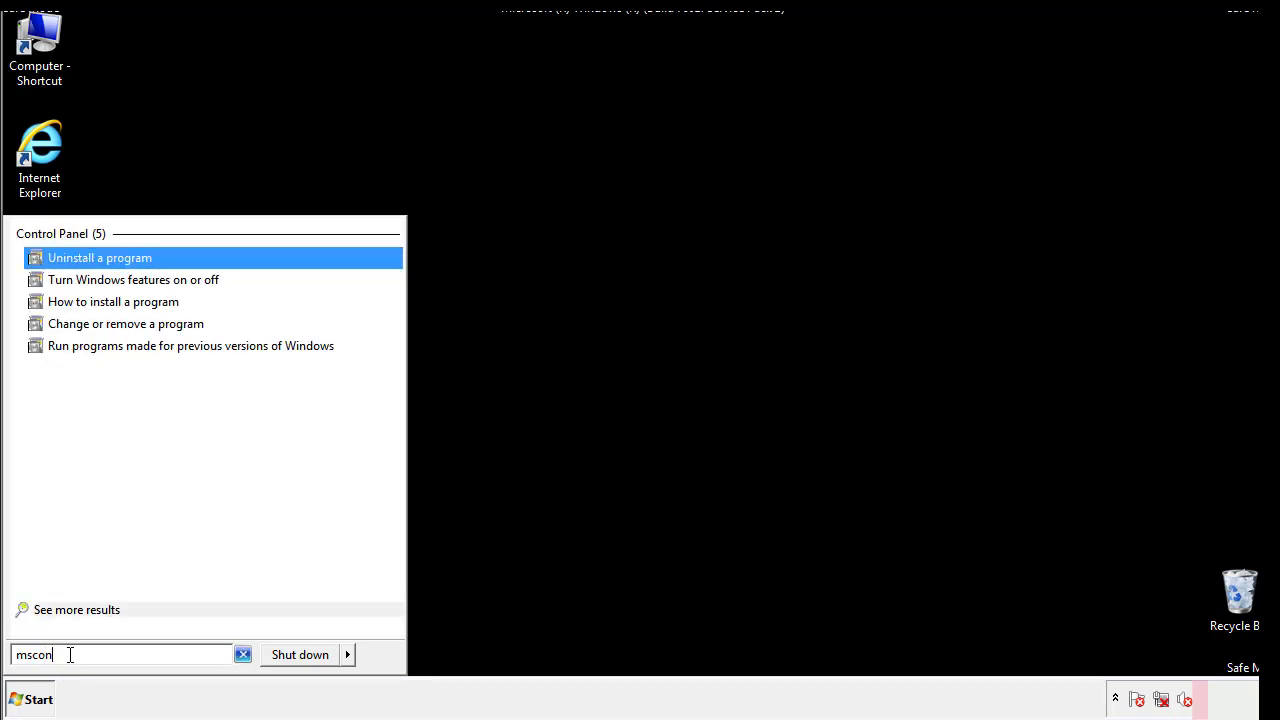
text(fgi)
key(BackSpace)
key(BackSpace)
text(ig)
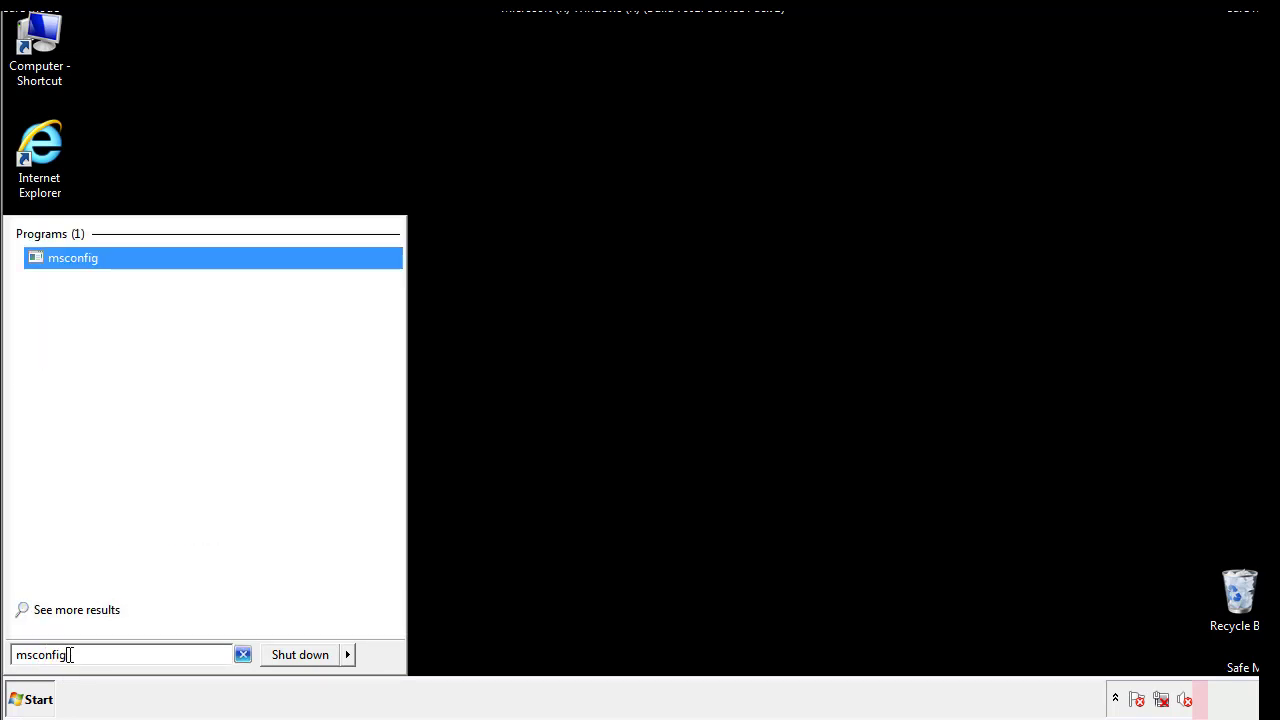
key(Return)
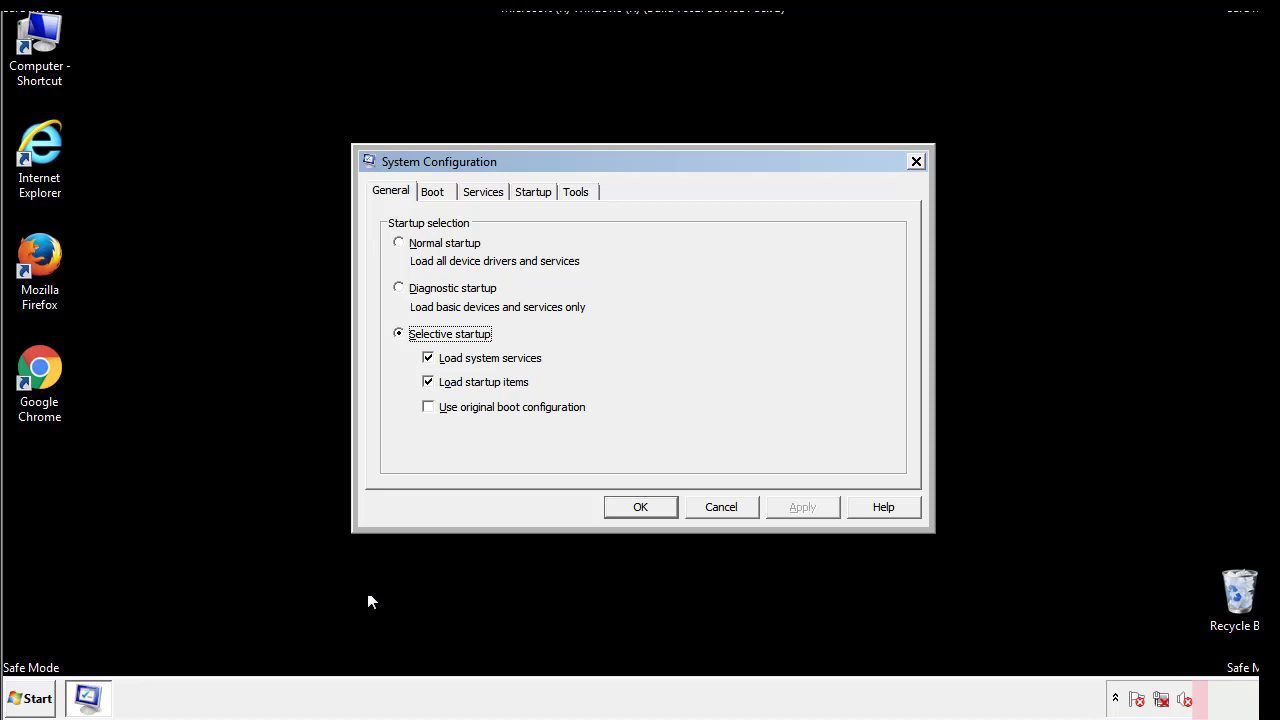
Uncheck Safe boot on the Boot tab, apply it, and restart the computer
click(437, 192)
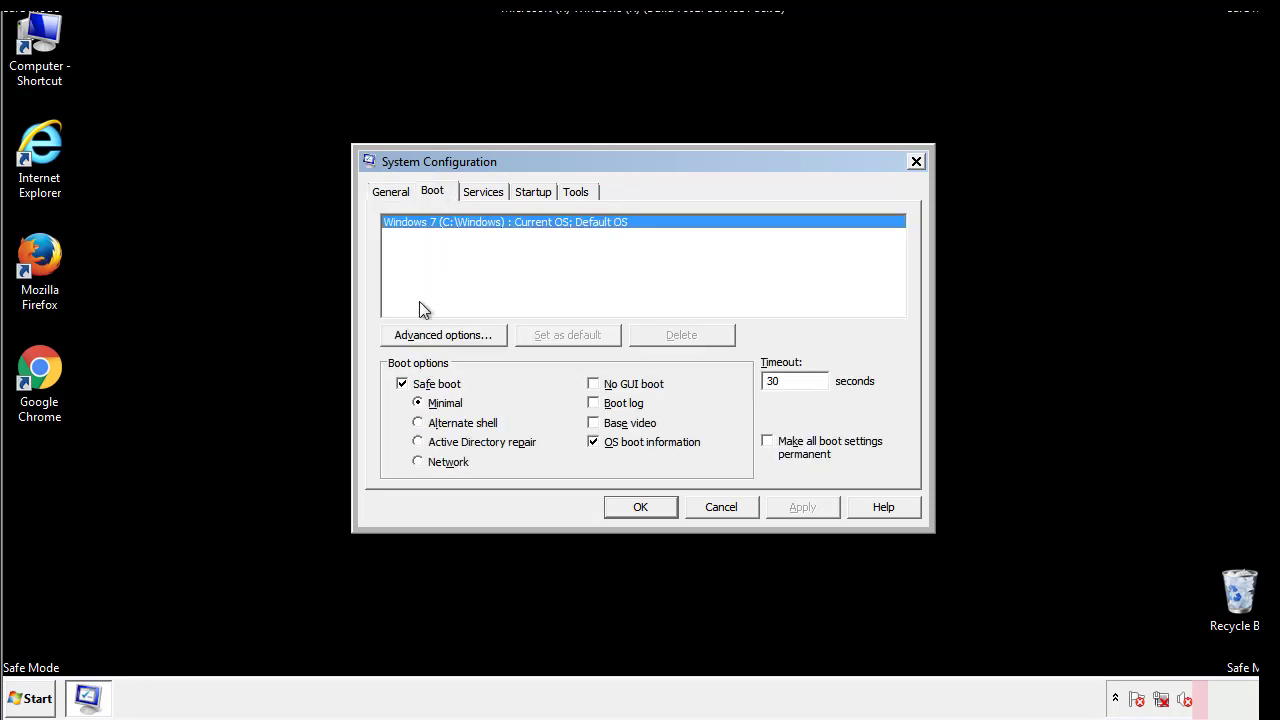
click(405, 388)
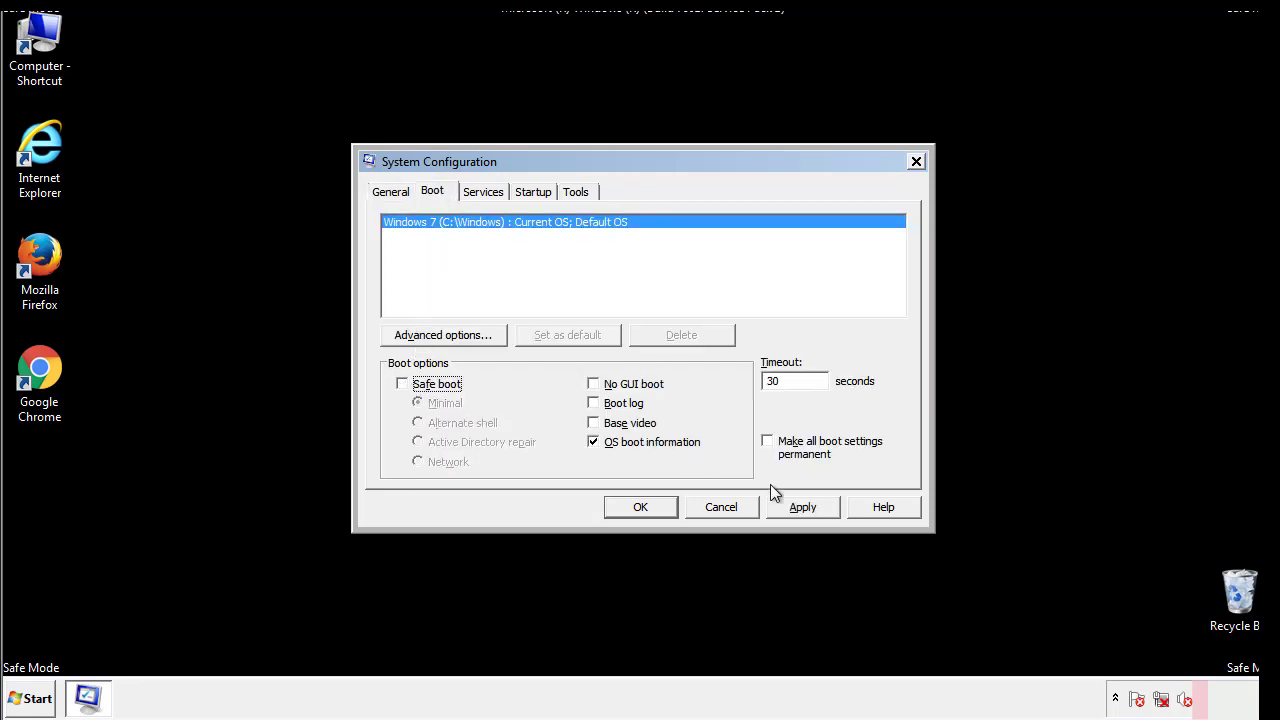
click(805, 507)
click(638, 507)
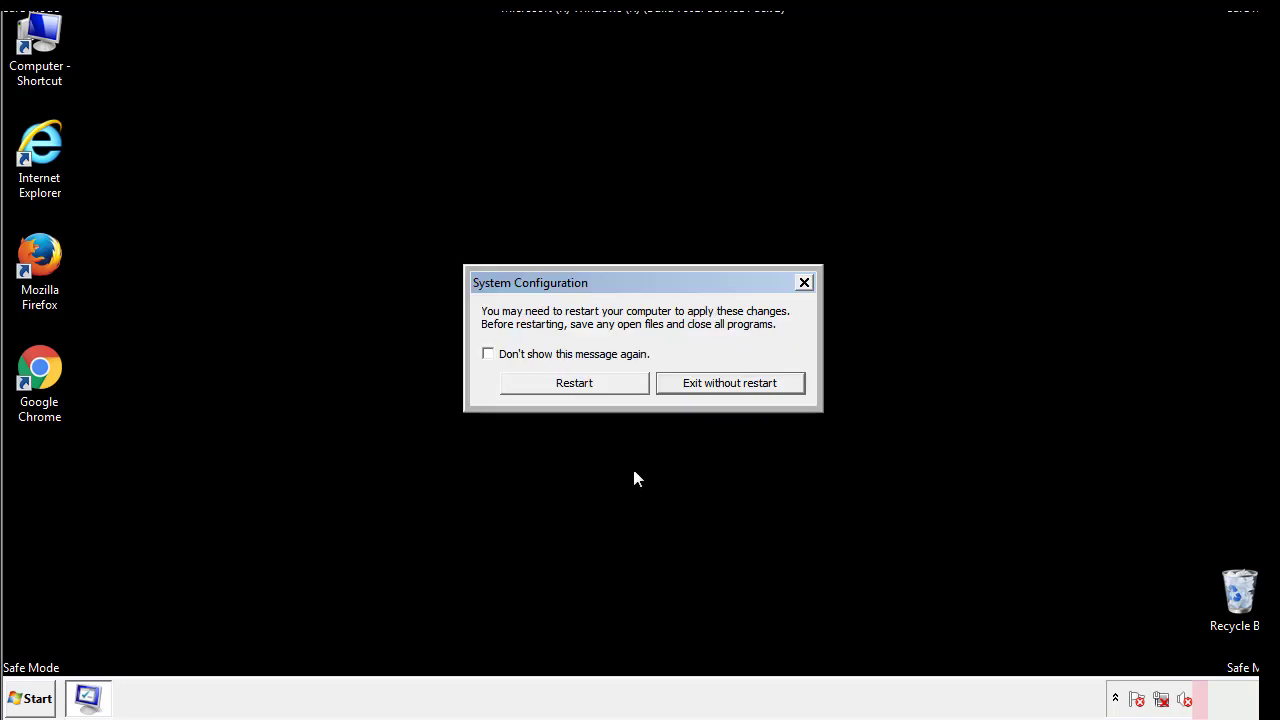
click(592, 390)
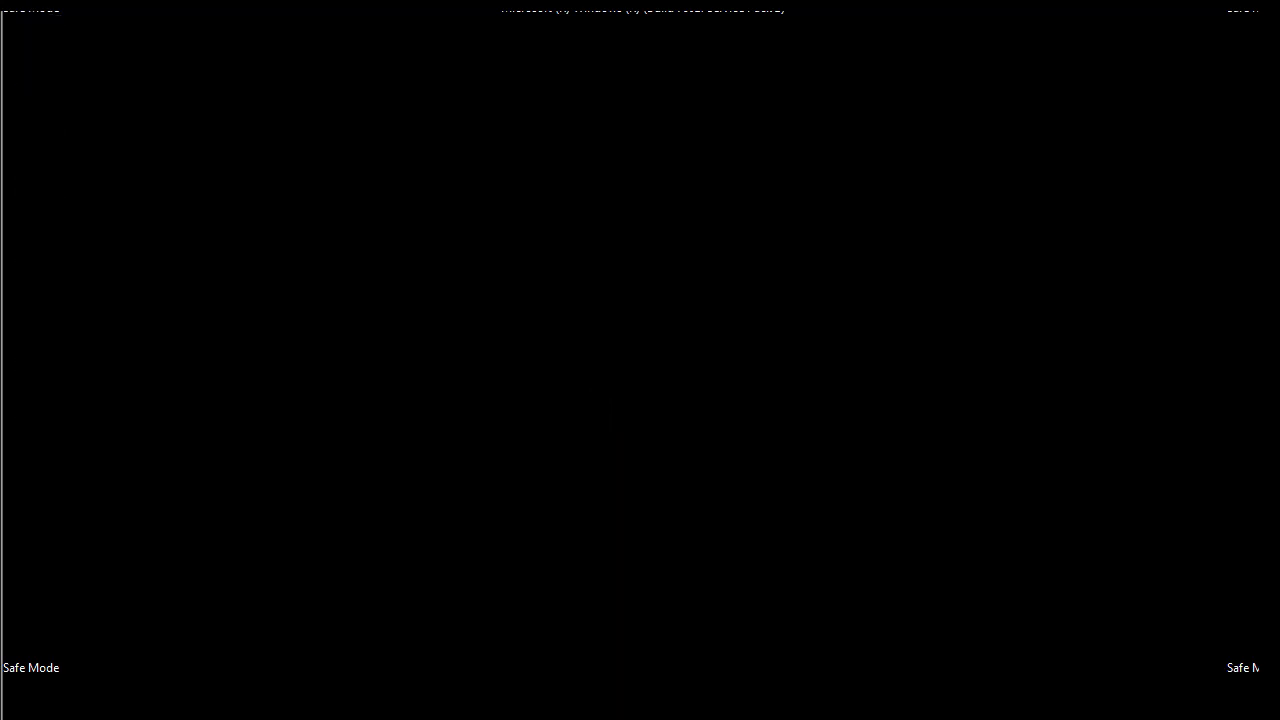